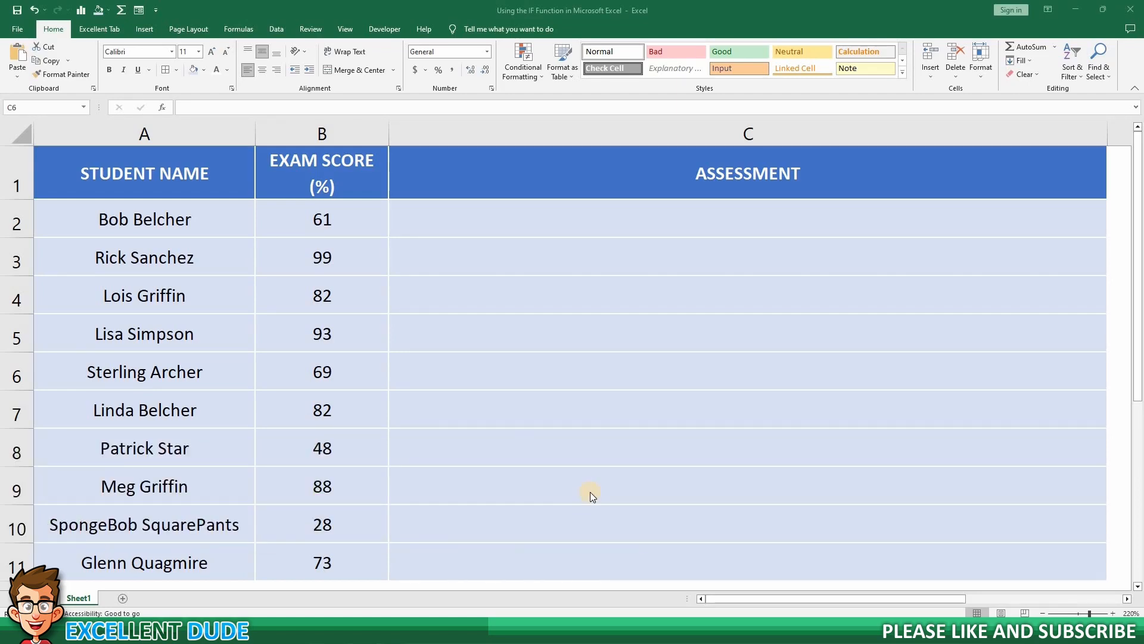
Examine the student name and exam score columns, checking the individual scores against the empty assessment column
click(214, 186)
click(315, 182)
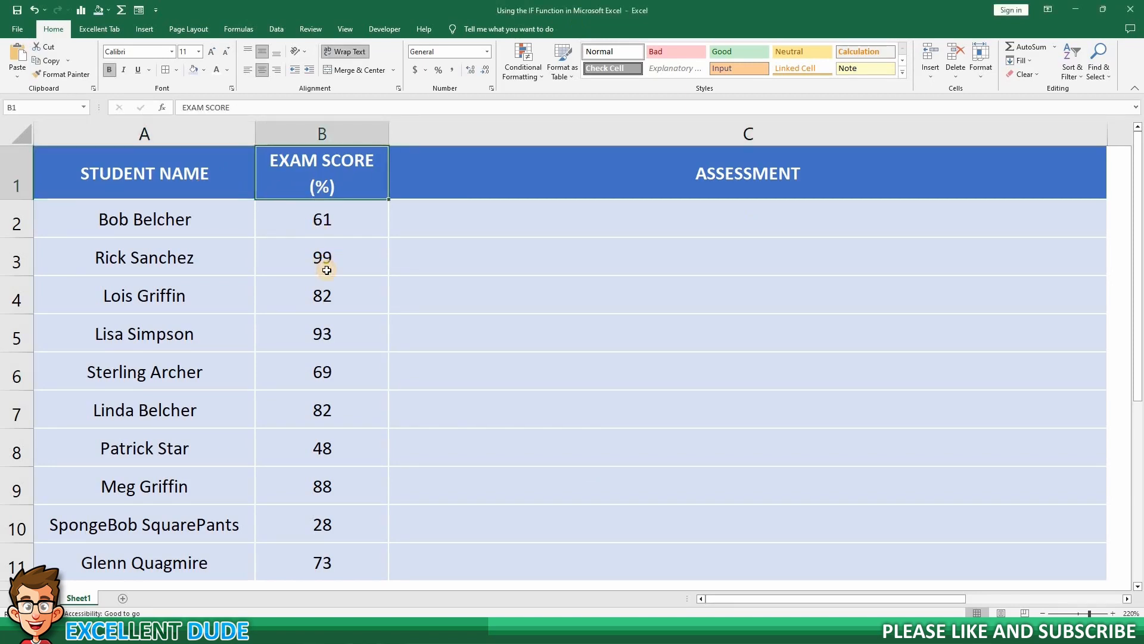
click(321, 224)
click(324, 262)
click(328, 297)
click(332, 334)
click(340, 373)
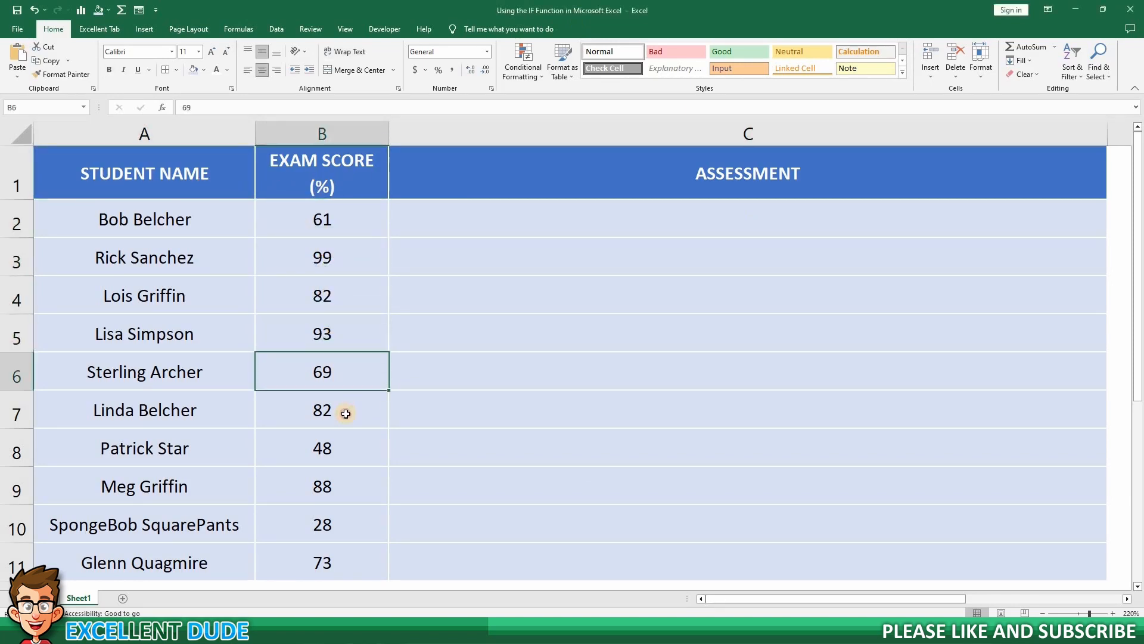
click(345, 409)
click(346, 449)
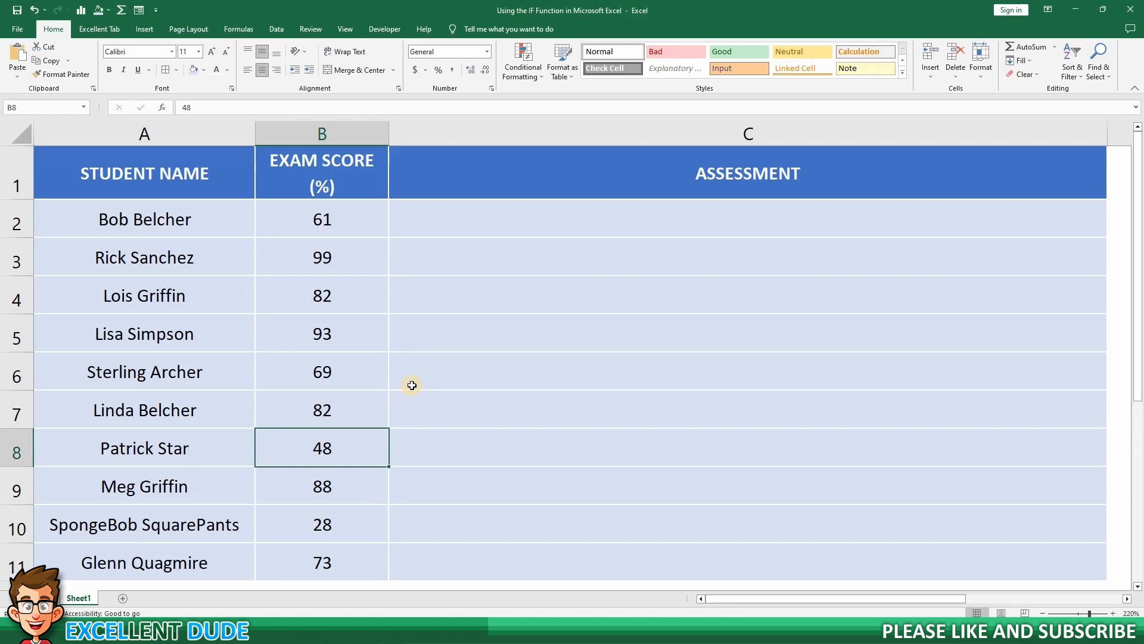
click(356, 511)
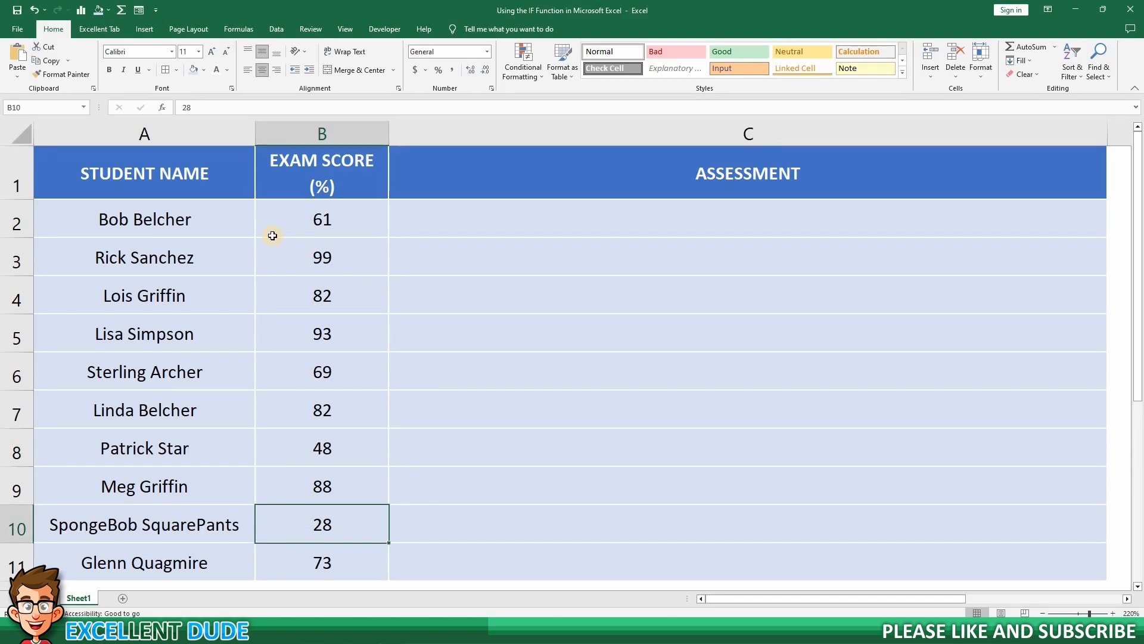
click(431, 218)
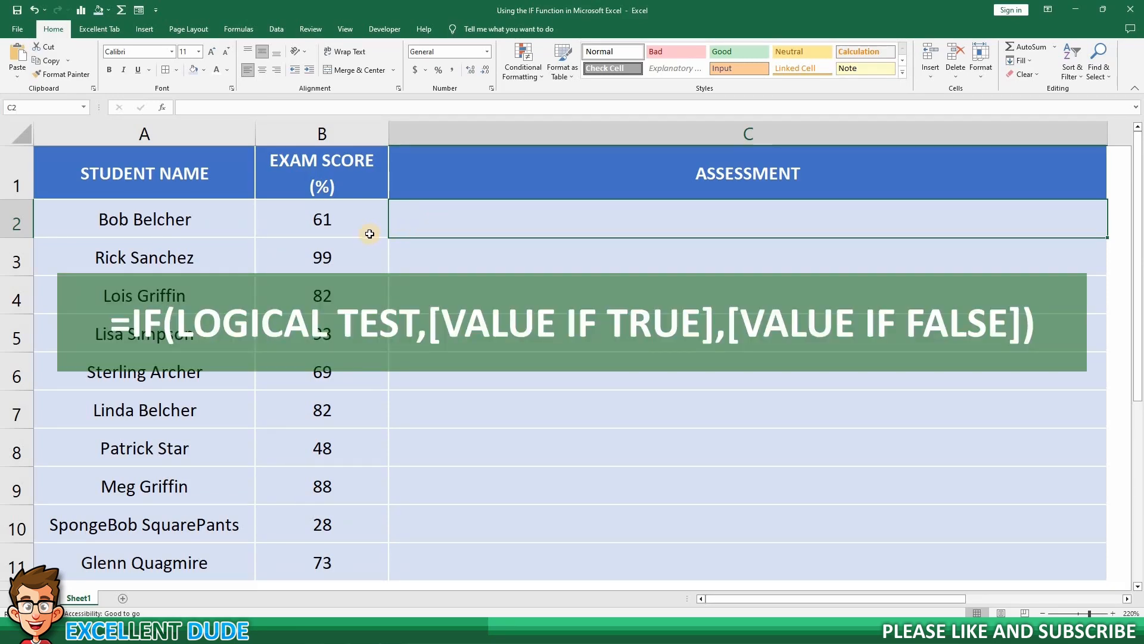
click(336, 228)
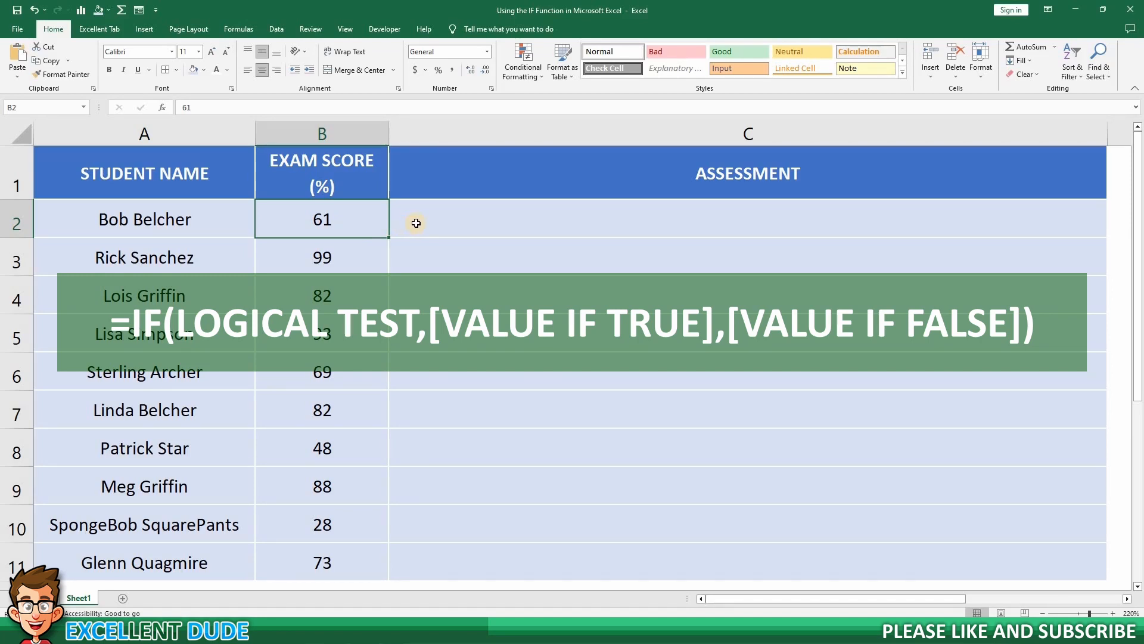
Begin an IF formula in C2 with the logical test B2>=50, ready for its true value
click(436, 222)
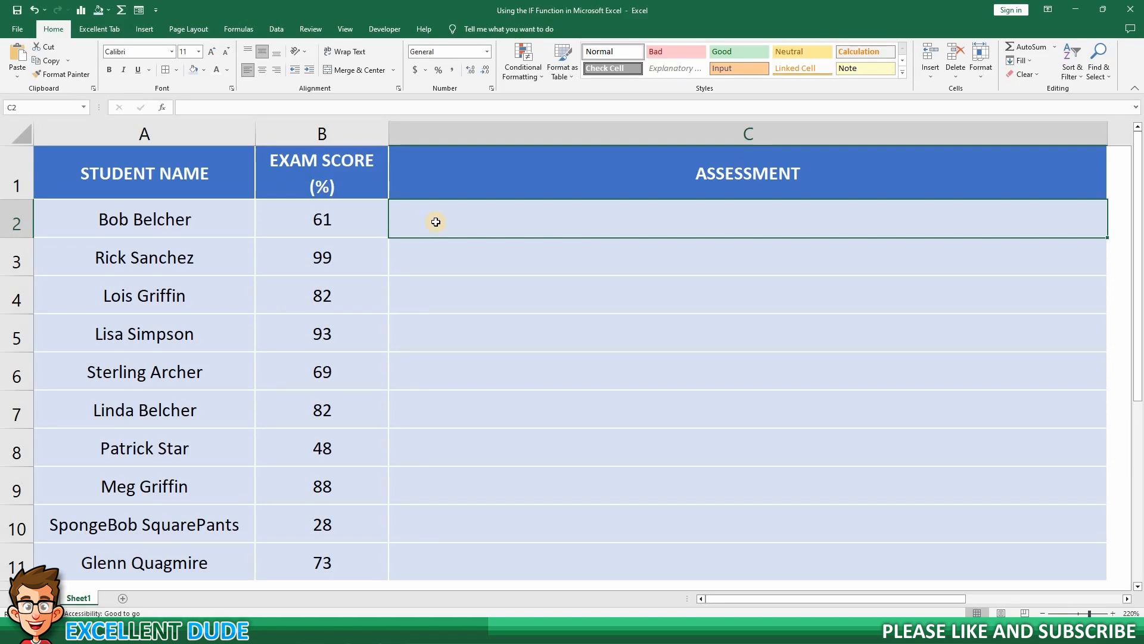
text(=)
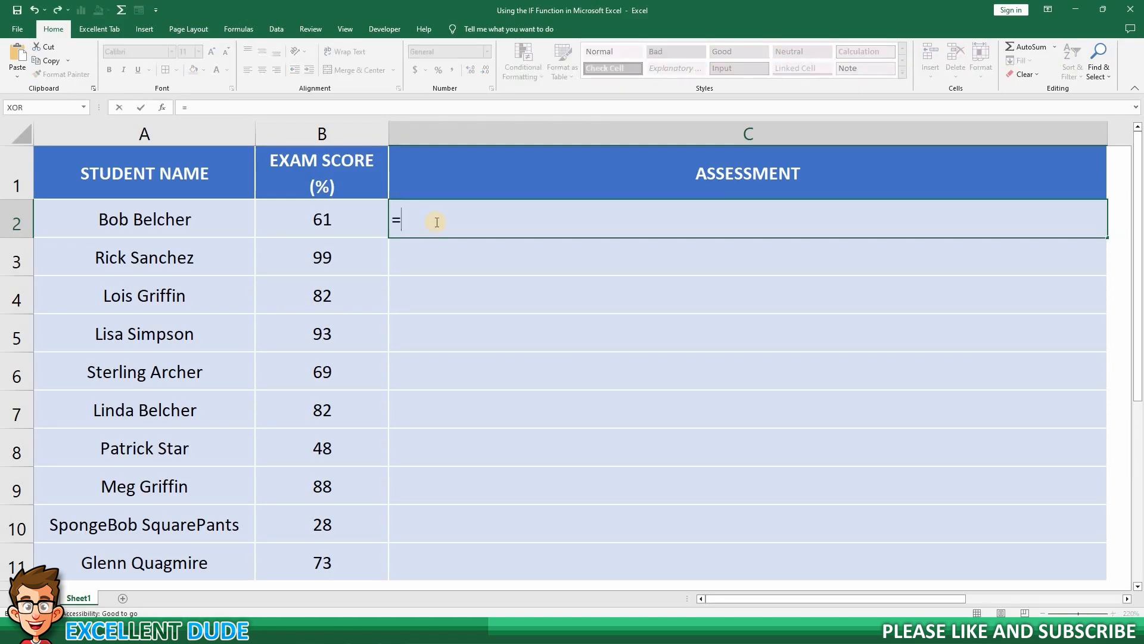
text(IF)
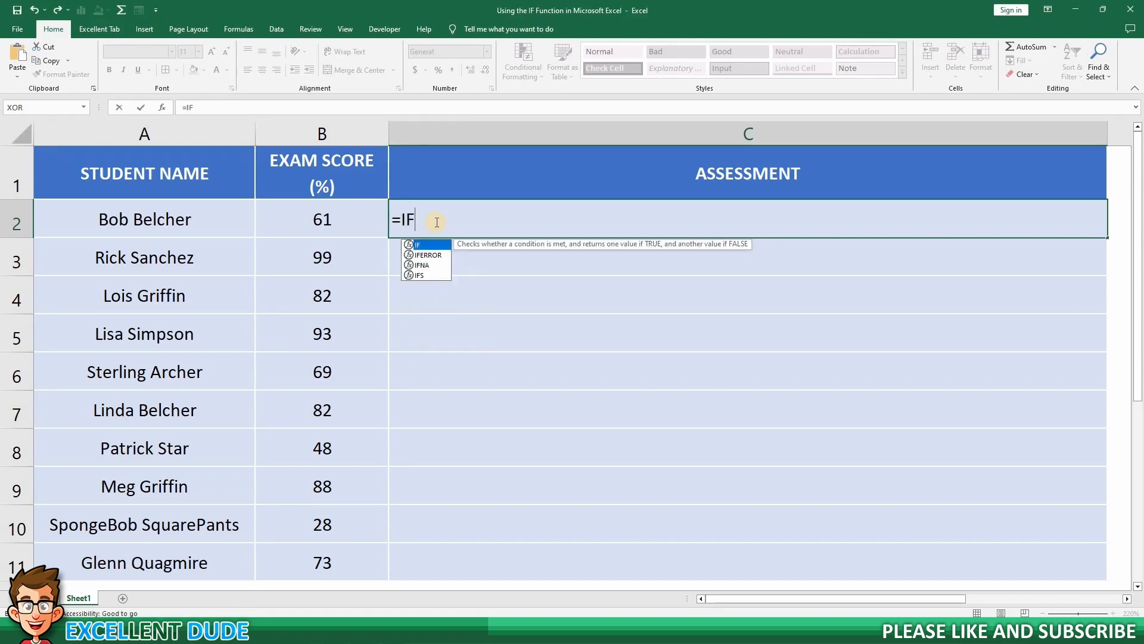
text(()
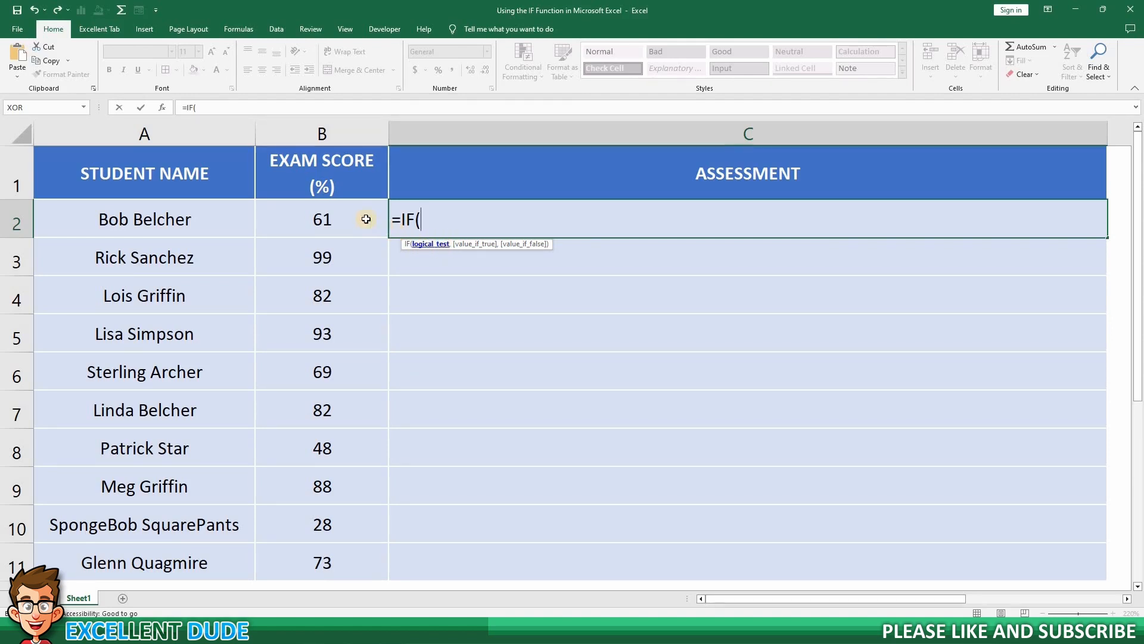
click(324, 220)
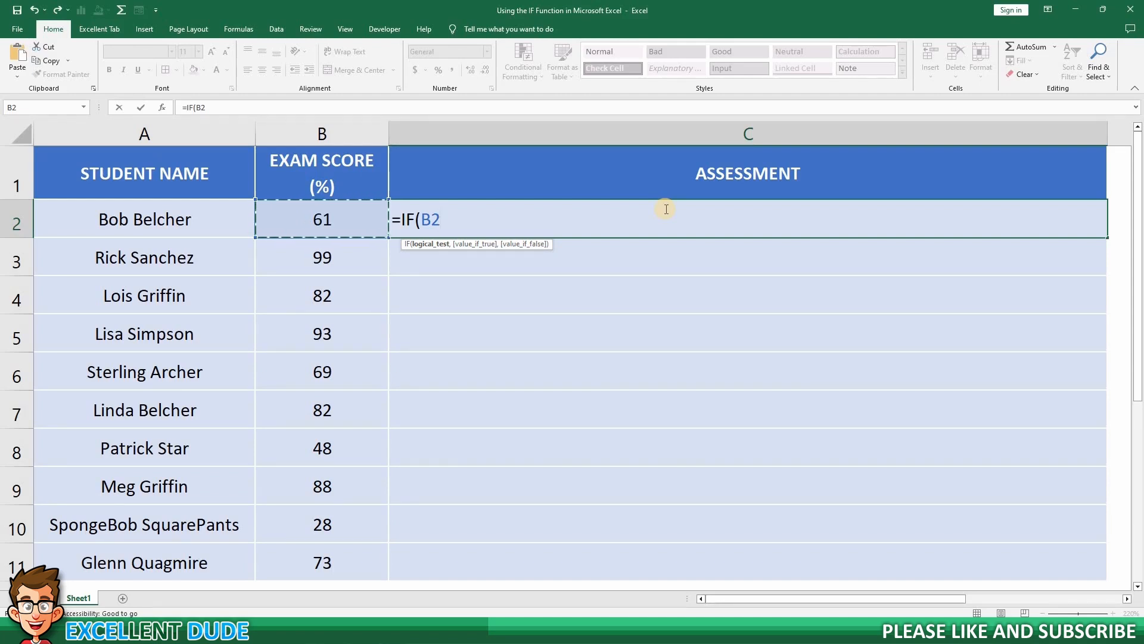
text(>=)
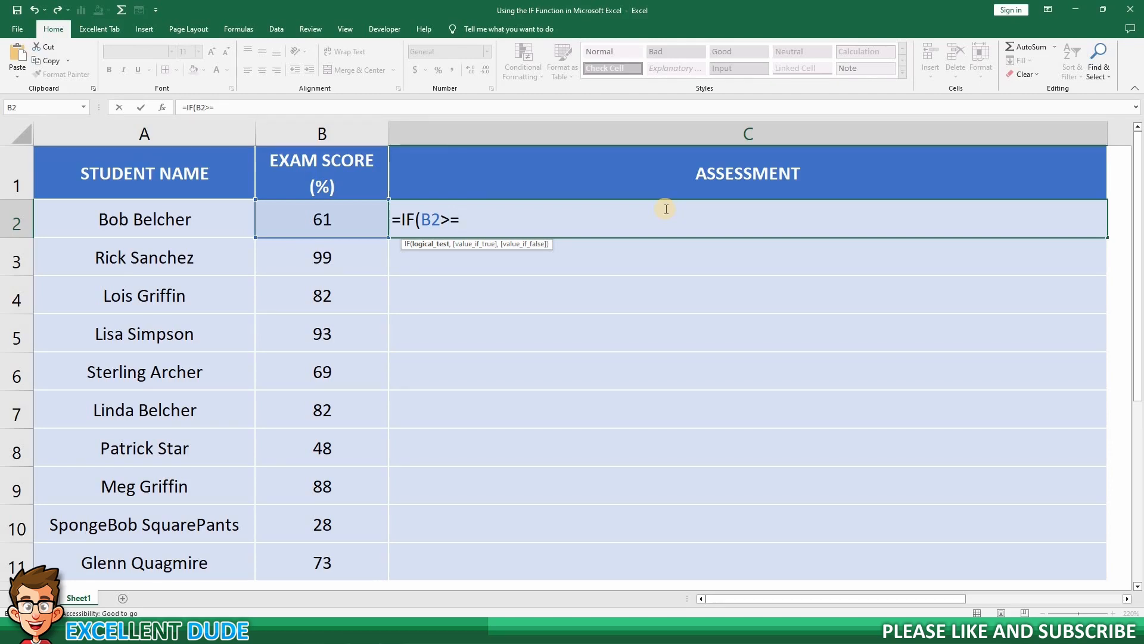
text(50)
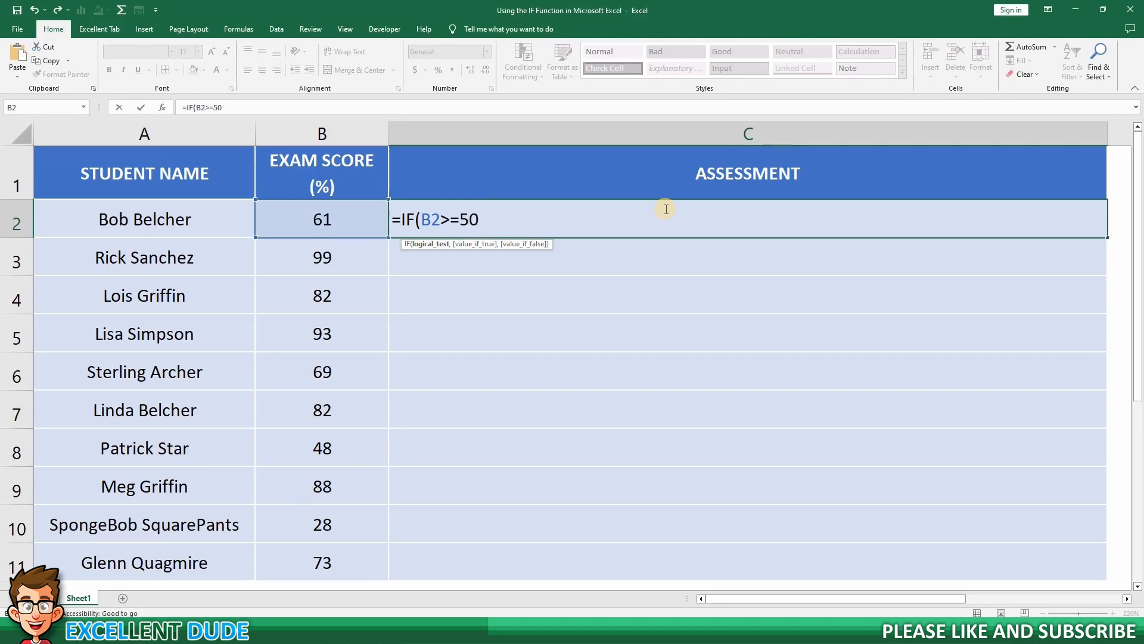
text(,)
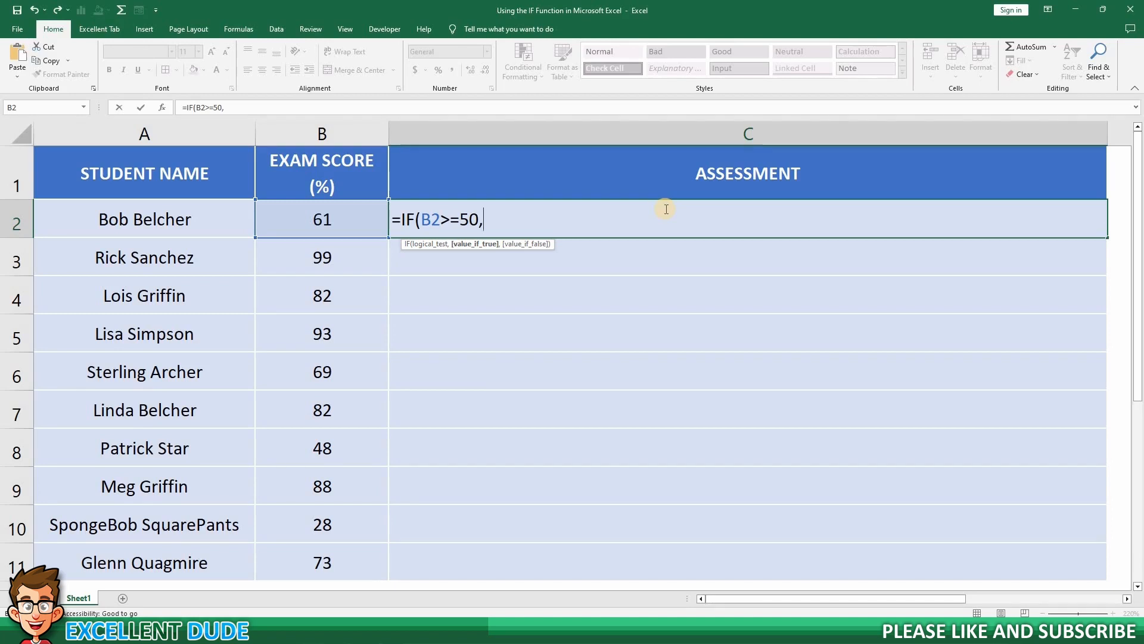
Complete the C2 formula so it returns "PASS" if true and "FAIL" if false, and enter it
text(")
text(ExCEL)
key(BackSpace)
key(BackSpace)
key(BackSpace)
key(BackSpace)
key(BackSpace)
text(PAS)
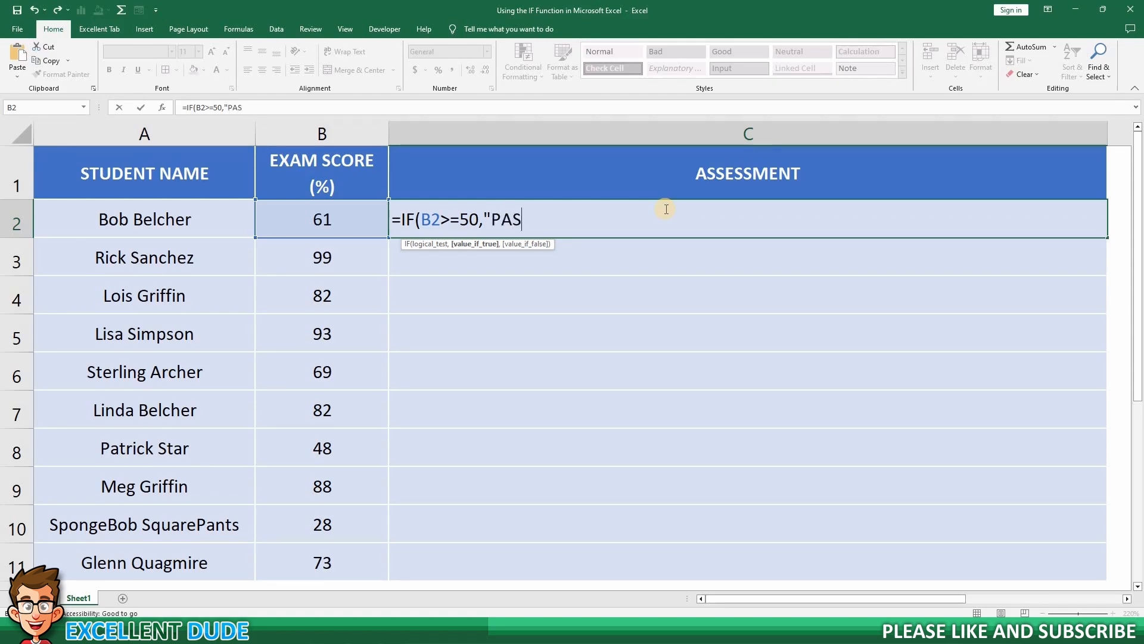
text(S")
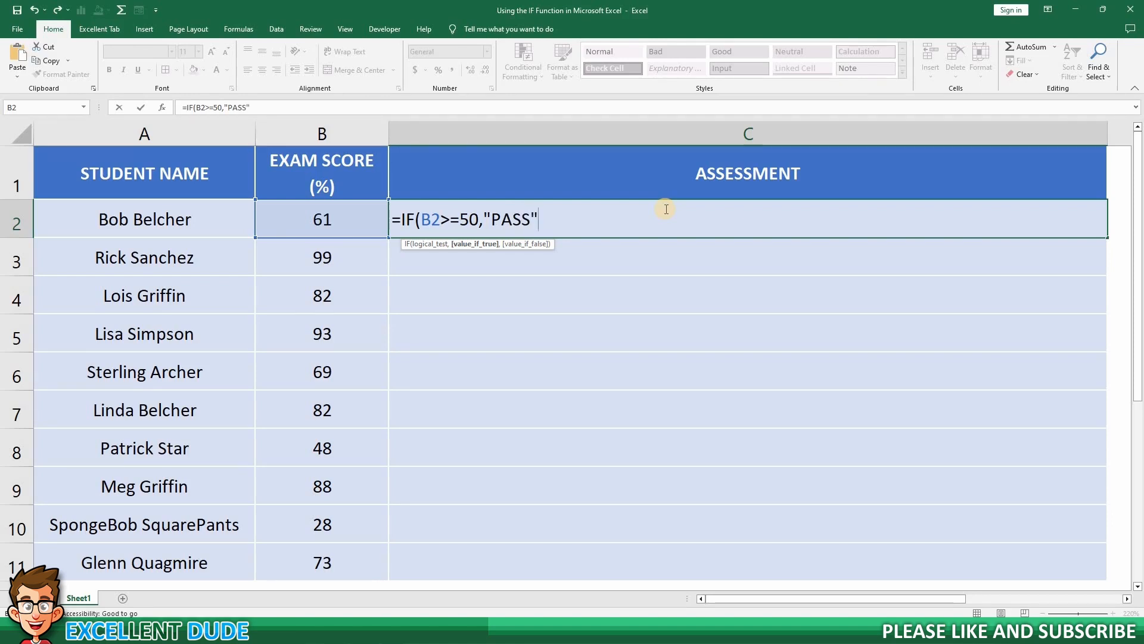
text(,)
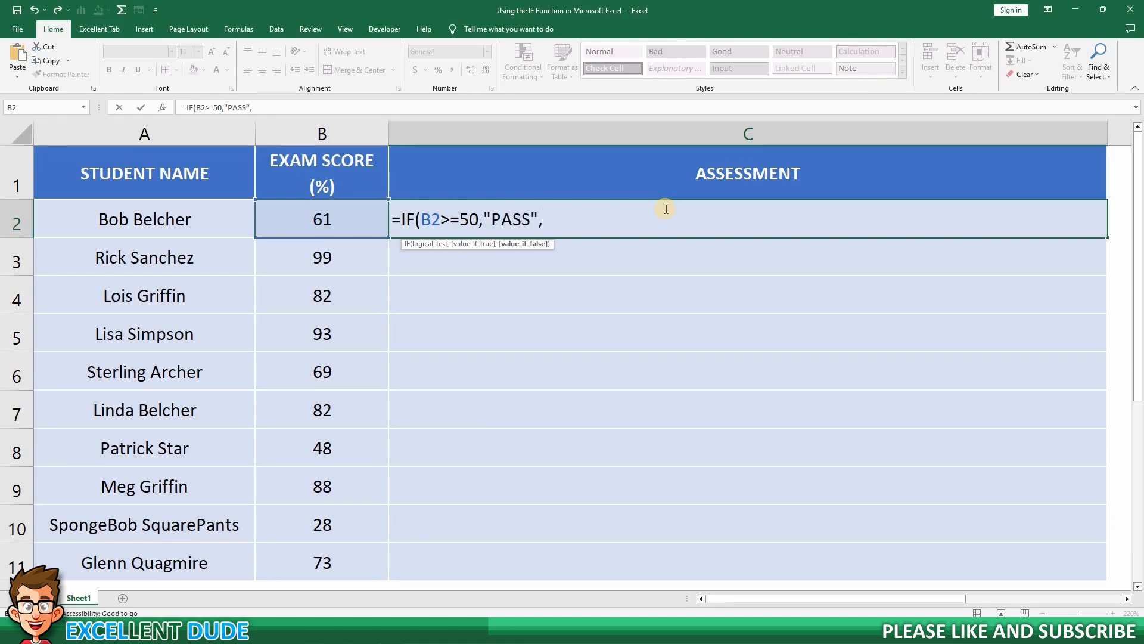
text("FAIL"))
key(Return)
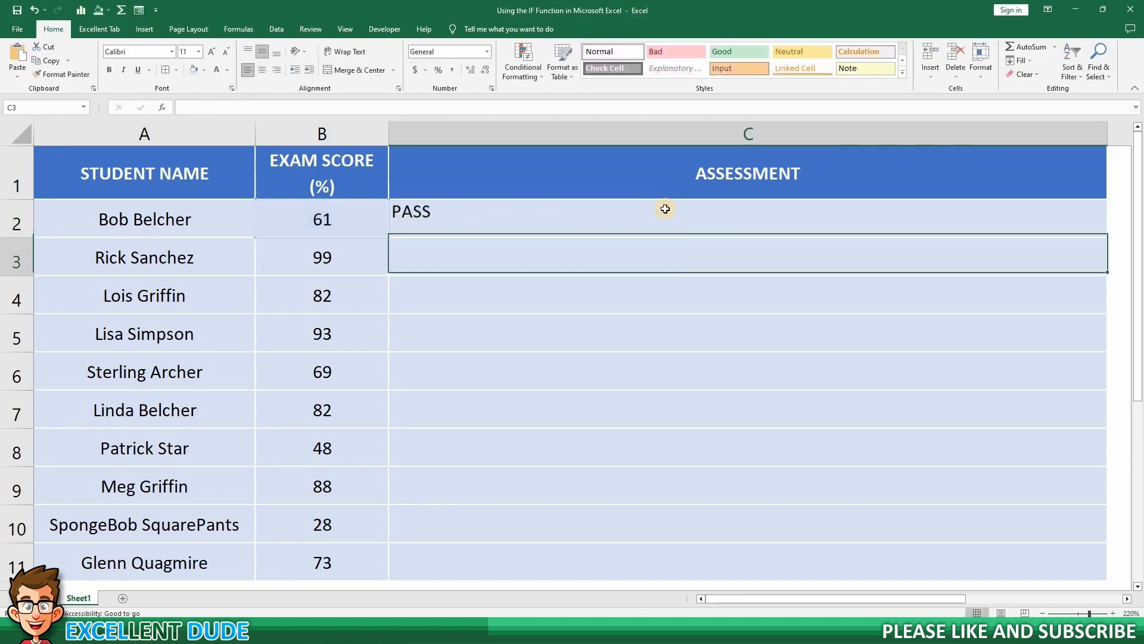
Fill the IF formula from C2 down to C11 and check the assessments against the low exam scores
click(693, 226)
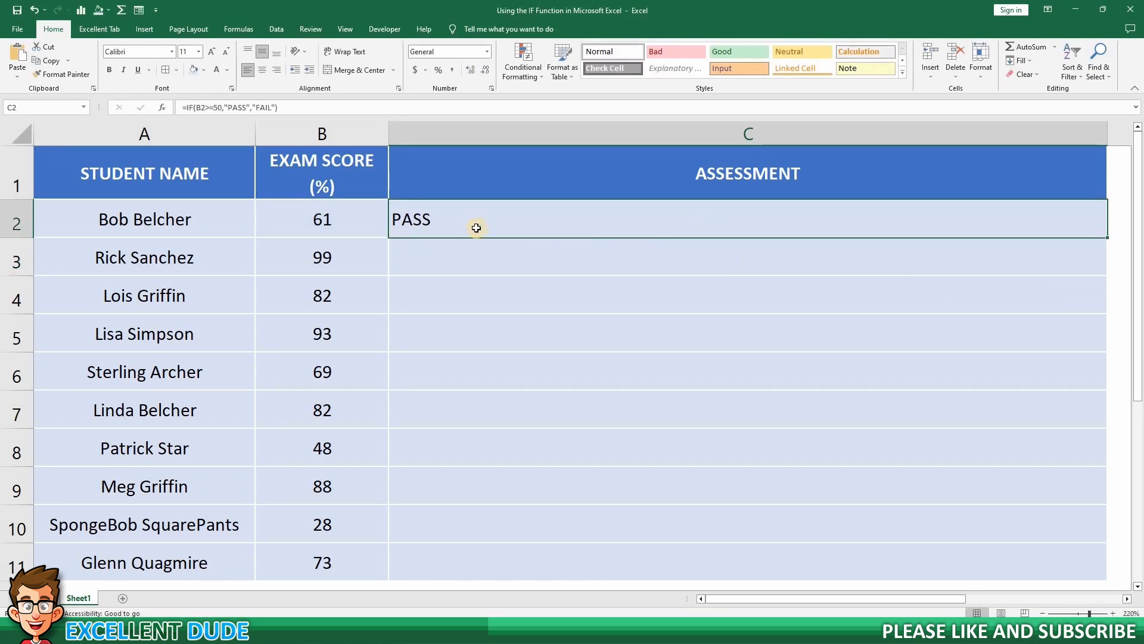
click(360, 226)
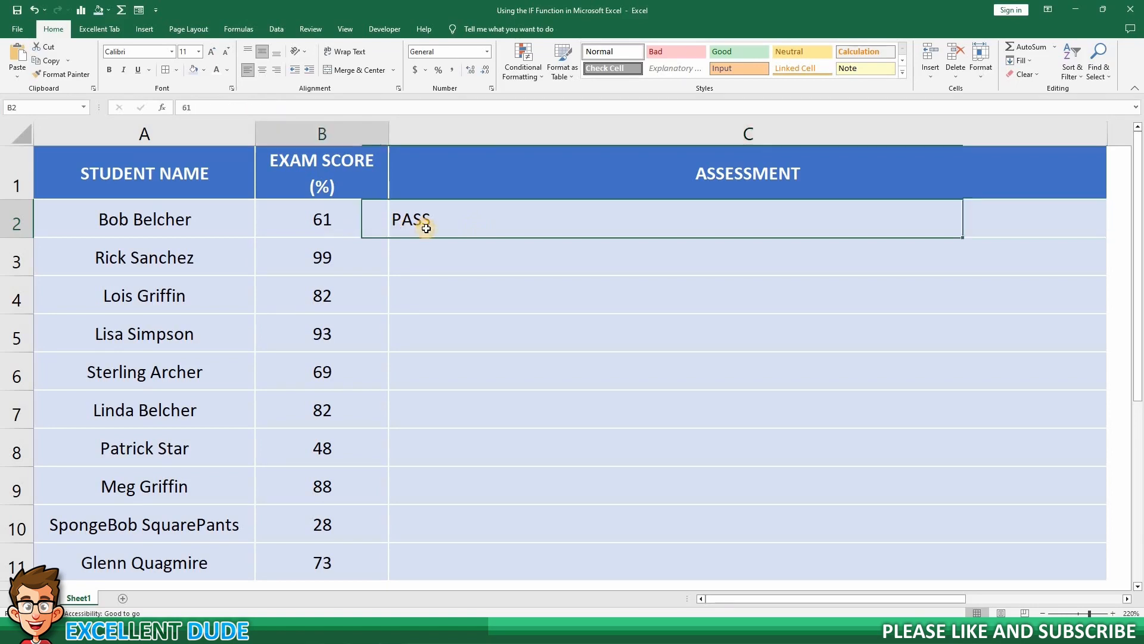
click(427, 225)
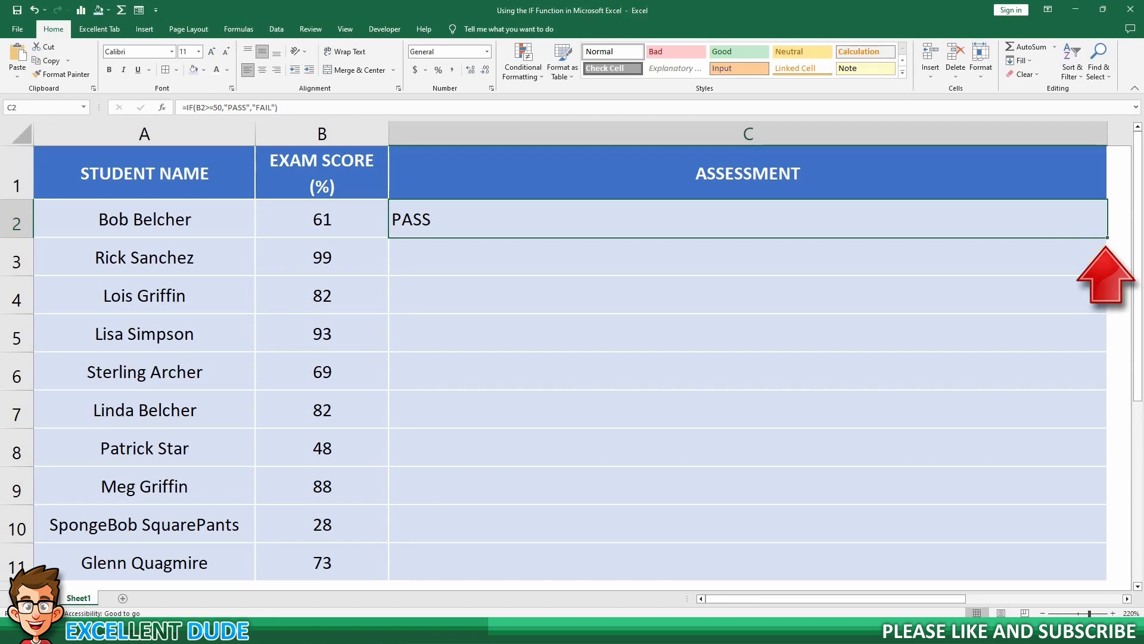
drag(1107, 238, 1128, 573)
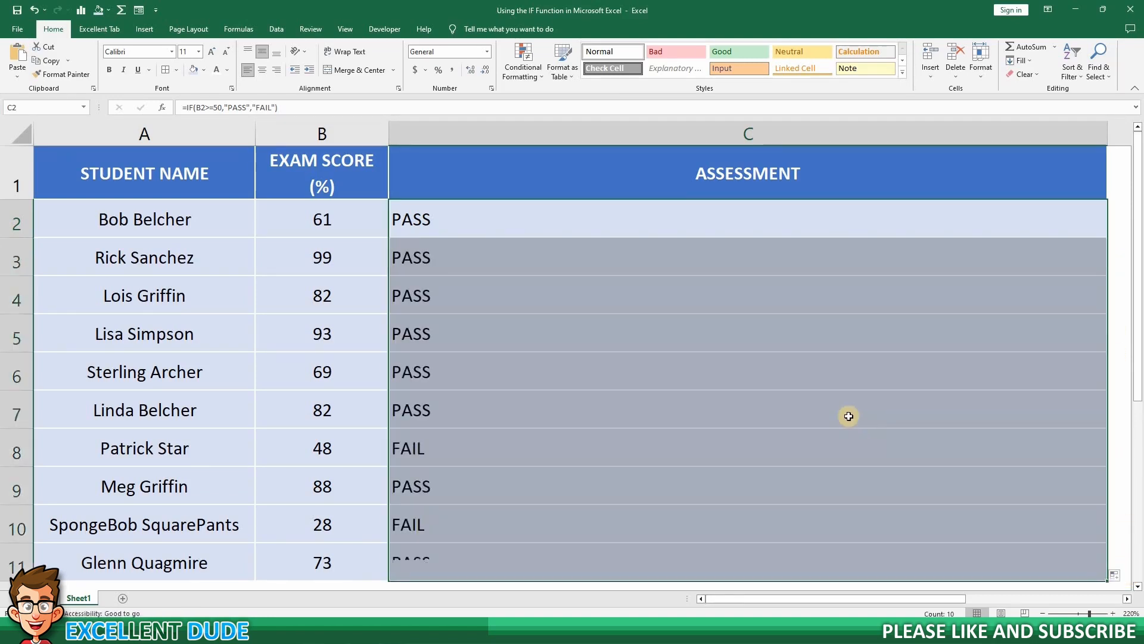
click(831, 418)
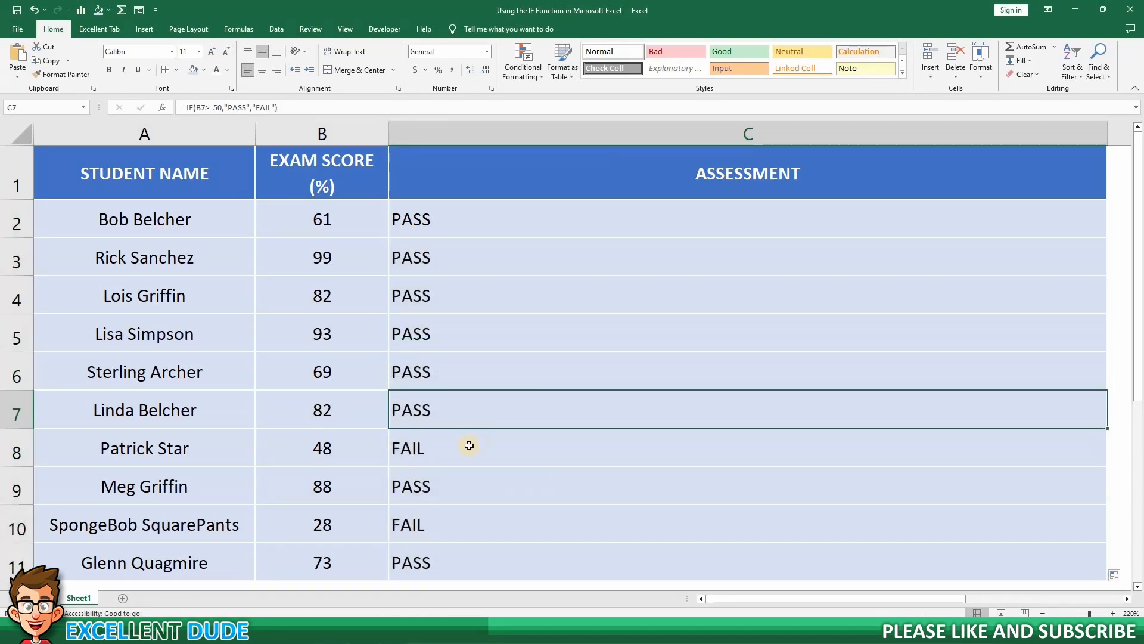
click(414, 447)
click(353, 523)
click(421, 525)
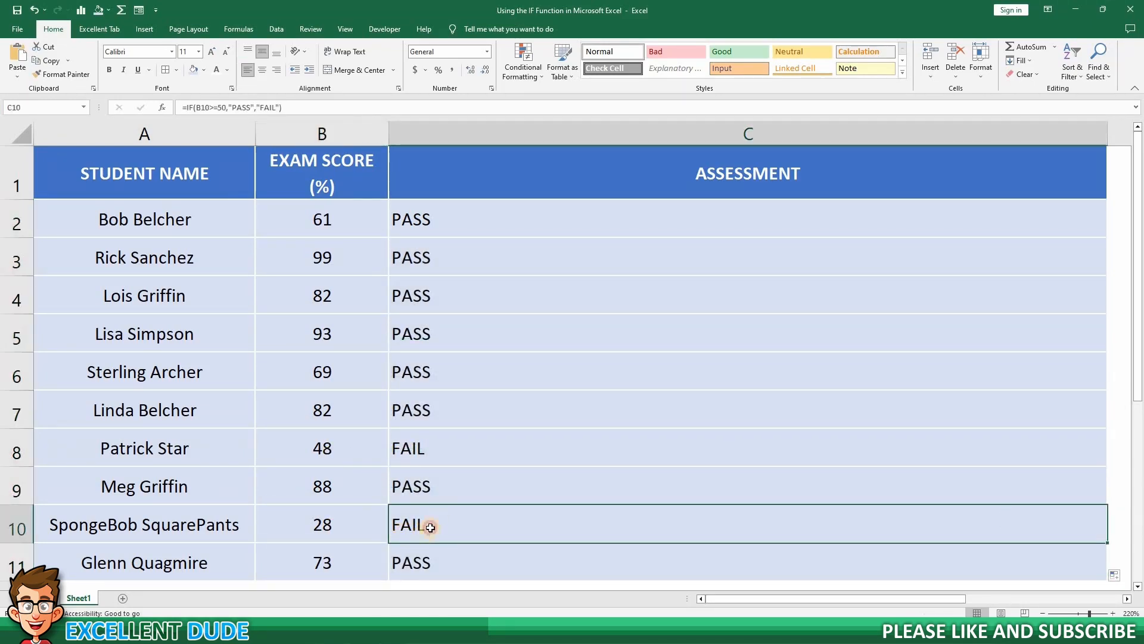
Clear the assessment formulas from C2:C11
click(497, 316)
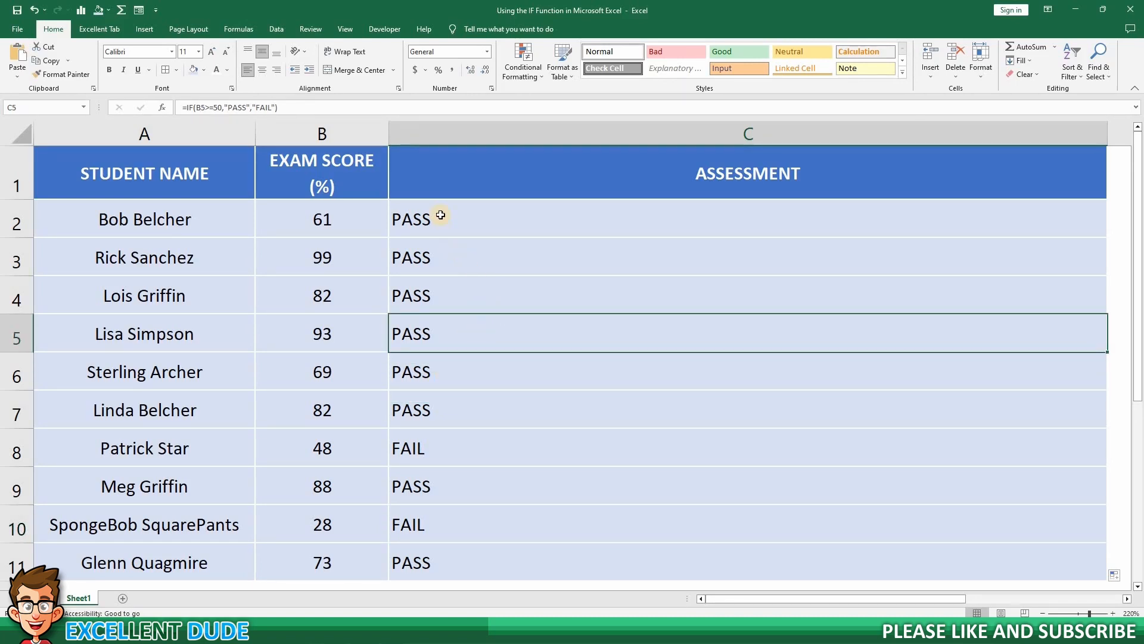
drag(436, 230, 435, 541)
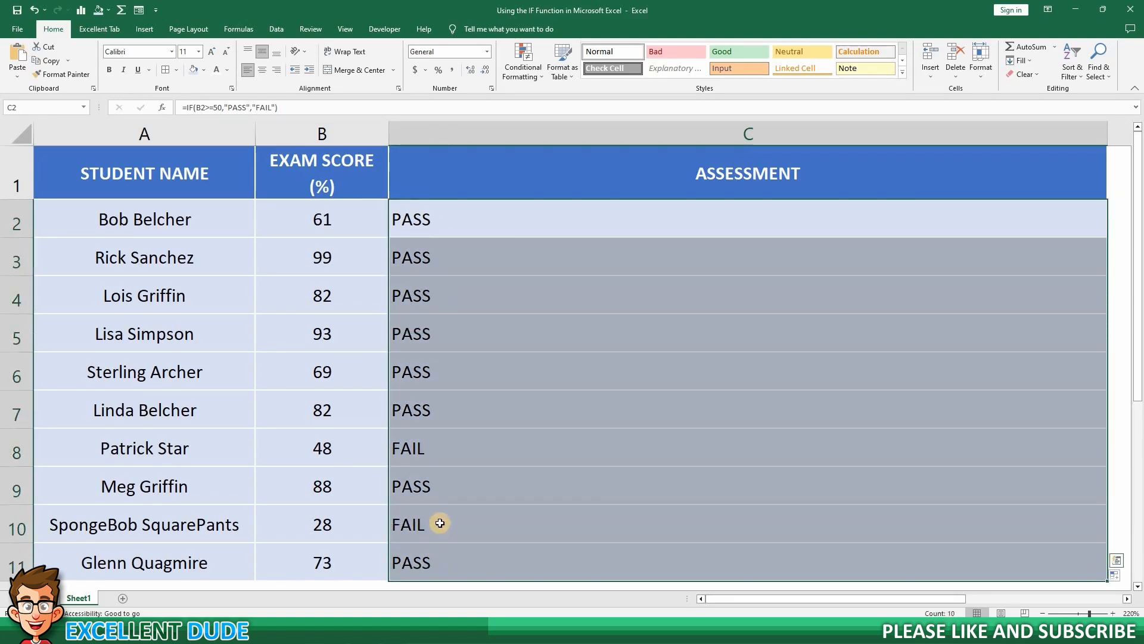
key(Delete)
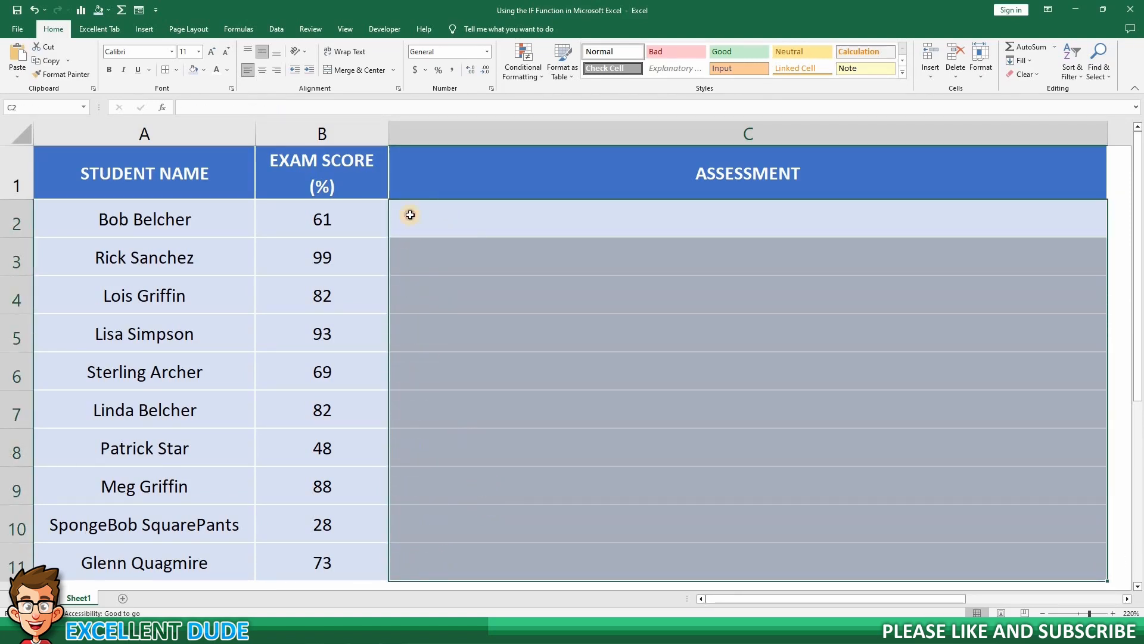
Begin an IF formula in C2 that tests B2>=90 and returns "EXCELLENT" if true, ready for its false value
click(468, 228)
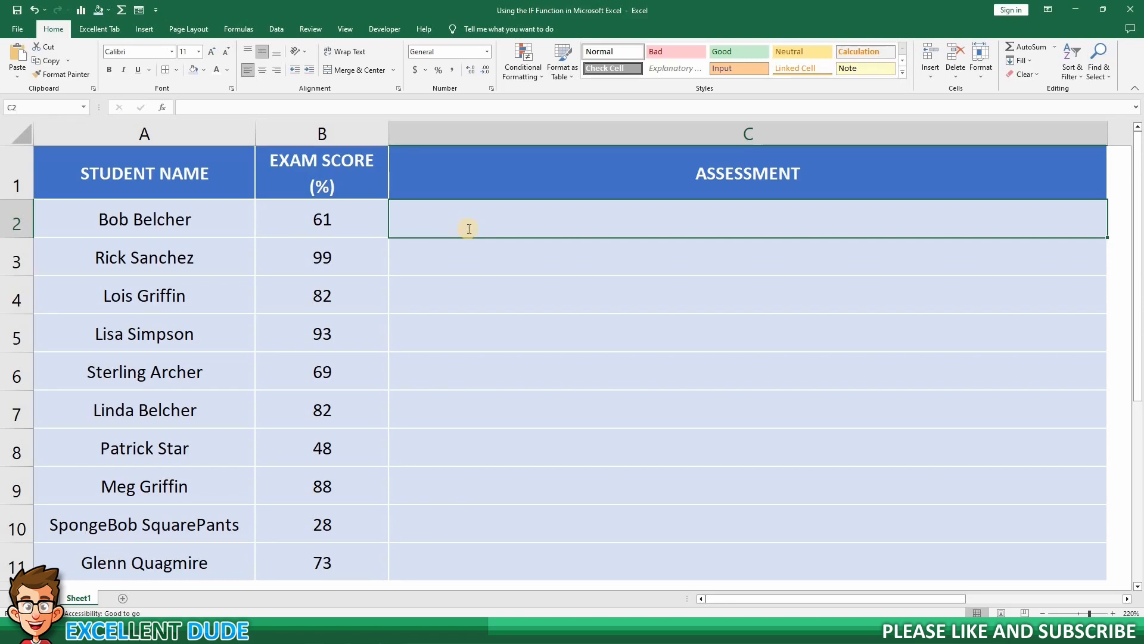
text(=)
text(IF)
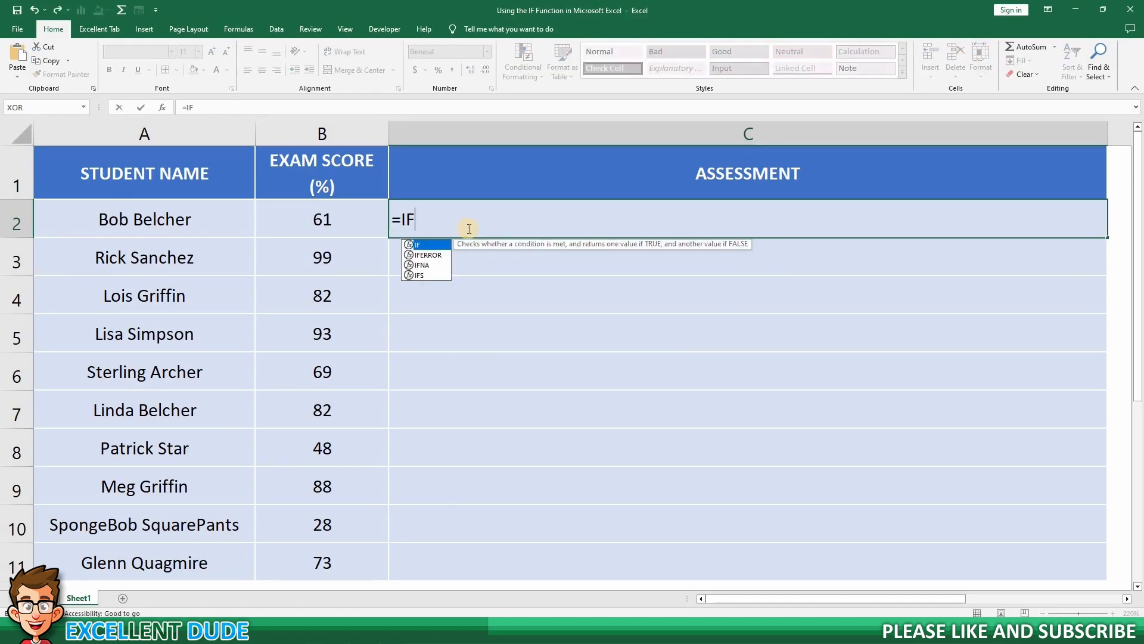
text(()
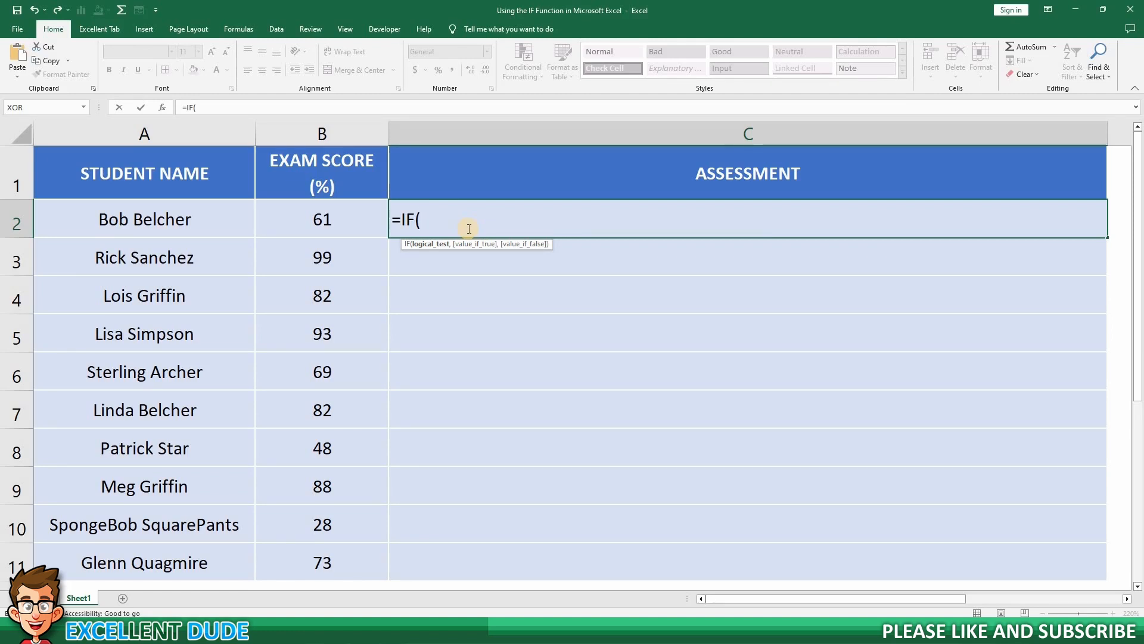
text(B2)
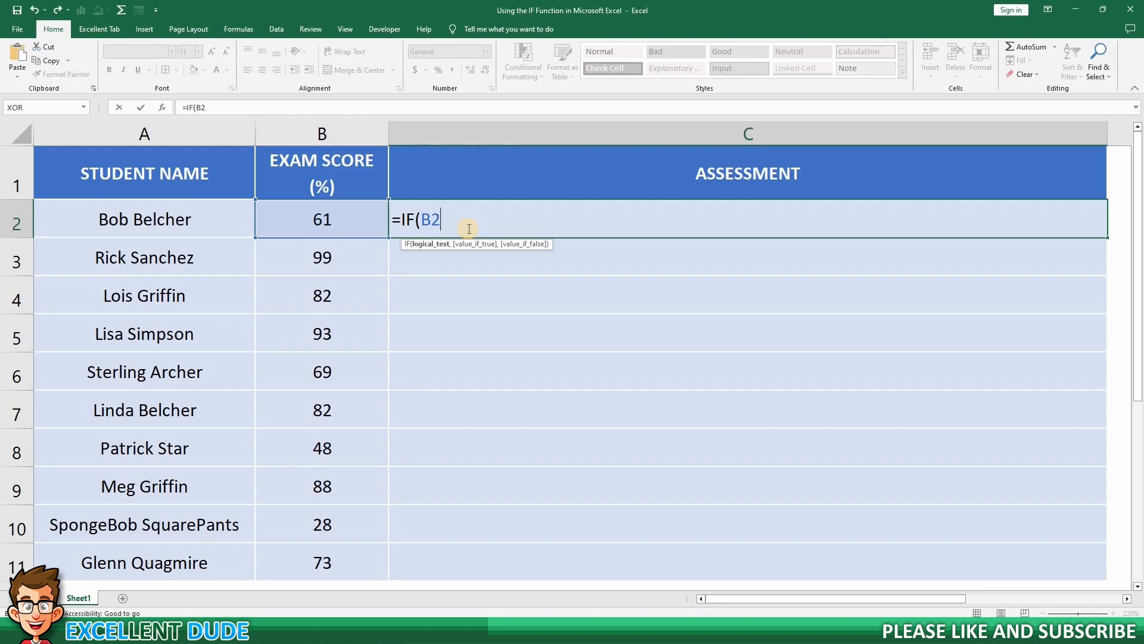
text(>=90)
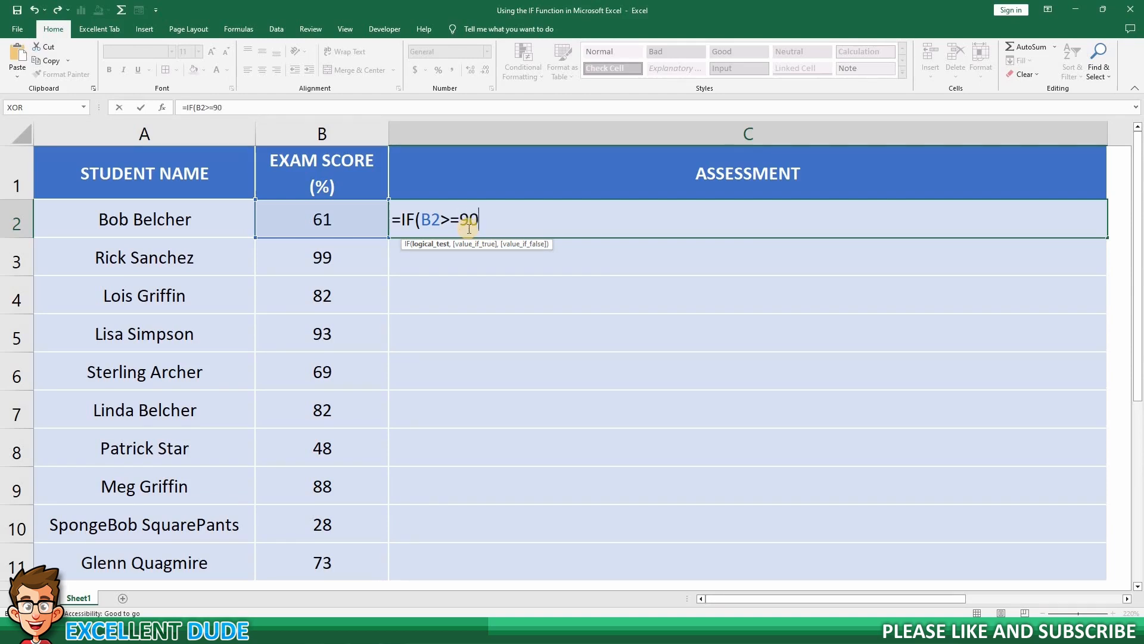
text(,")
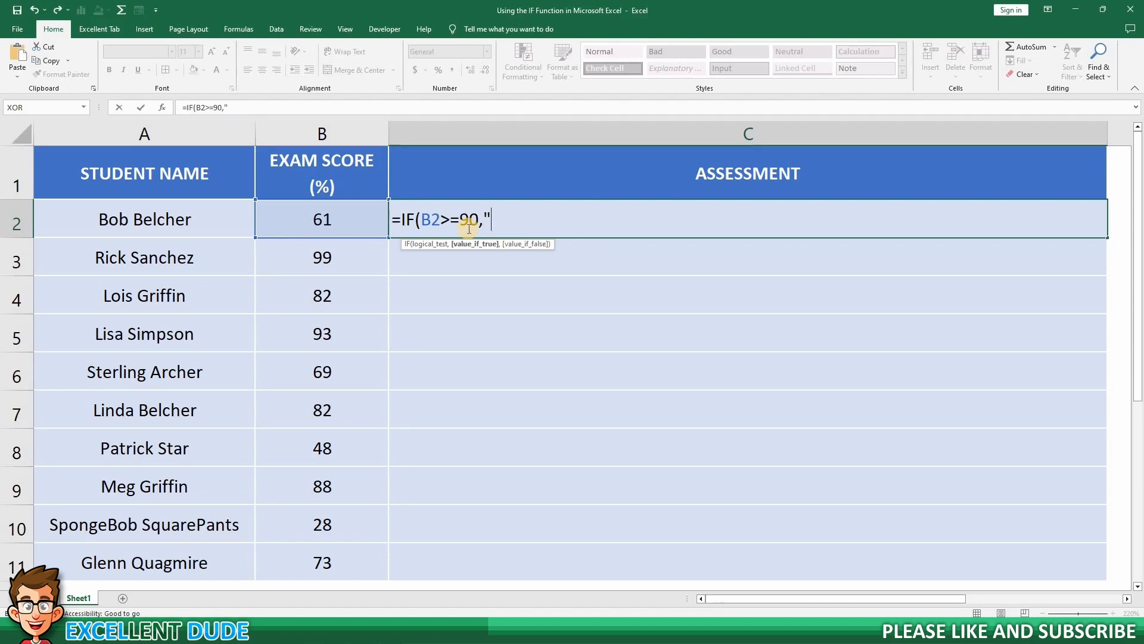
text(EX)
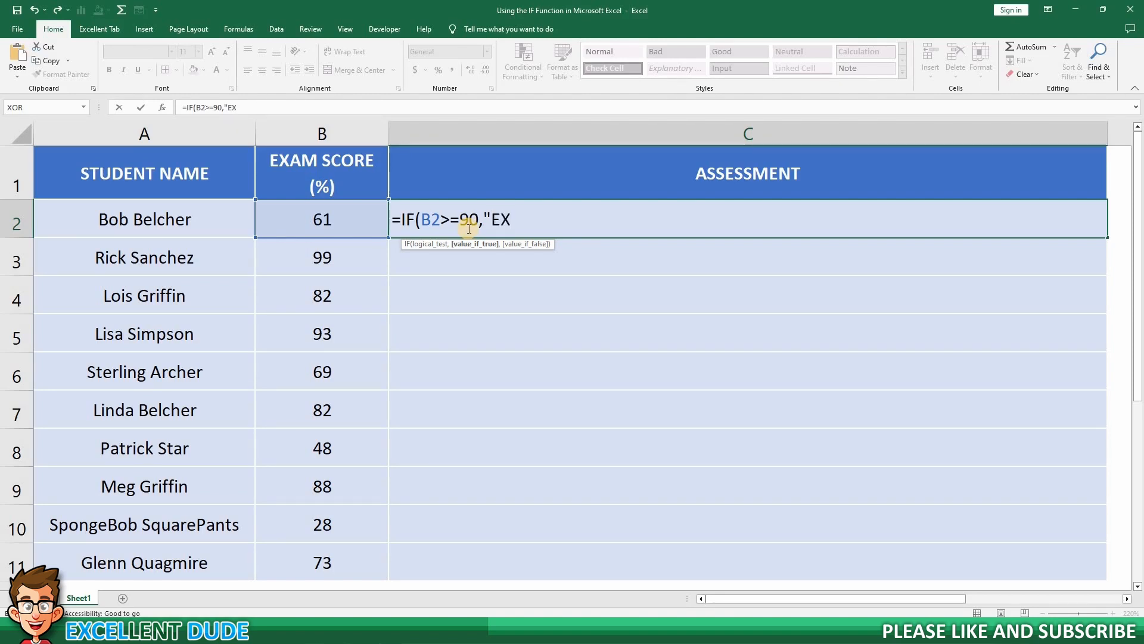
text(CELLENT)
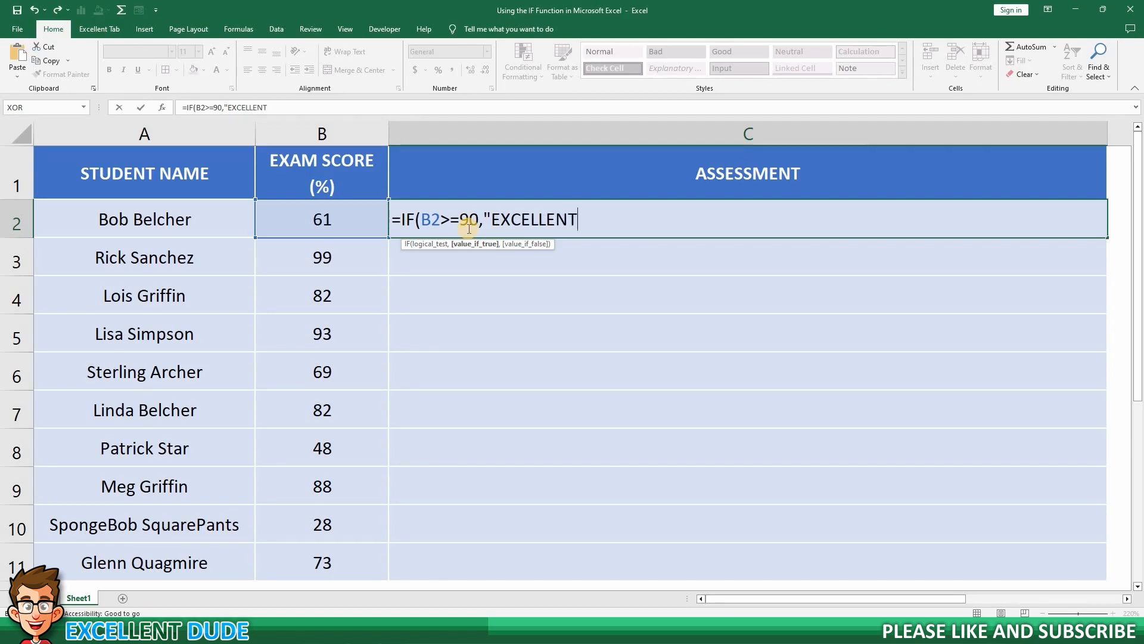
text(",)
Nest a second IF as the false value in the C2 formula, testing B2>=75 and returning "GOOD" if true
text(IF()
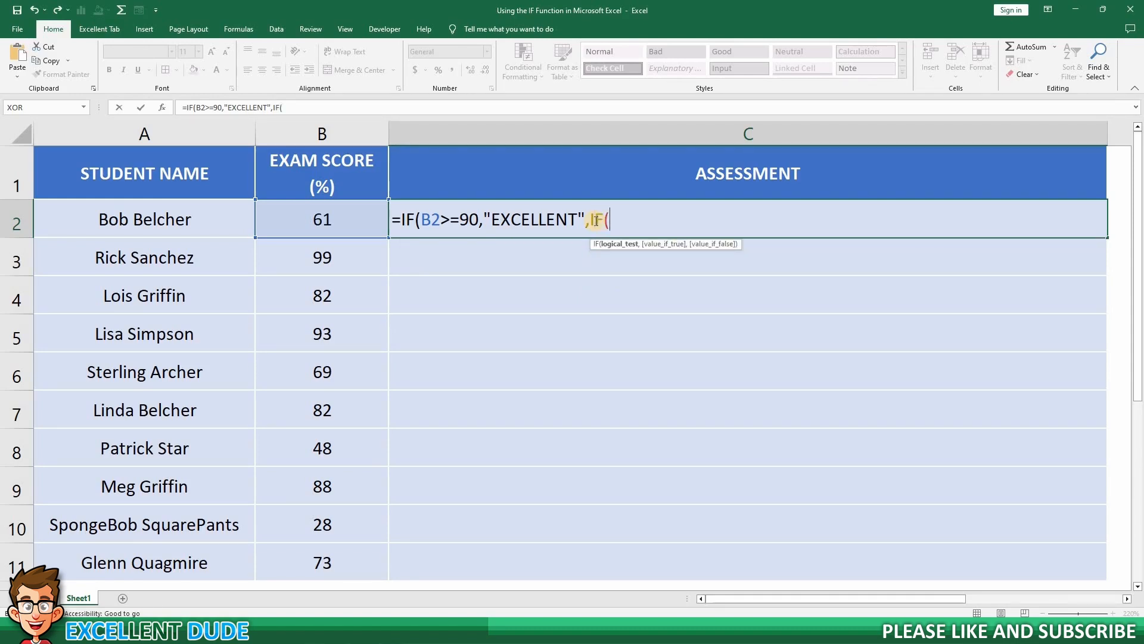
text(B2)
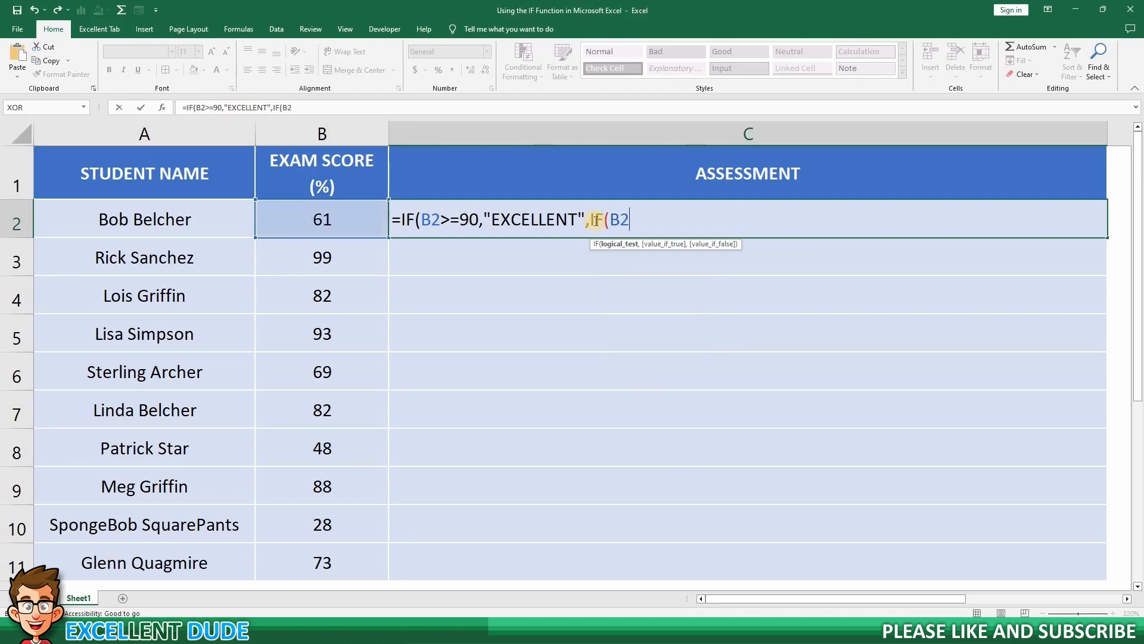
text(>=75)
text(,)
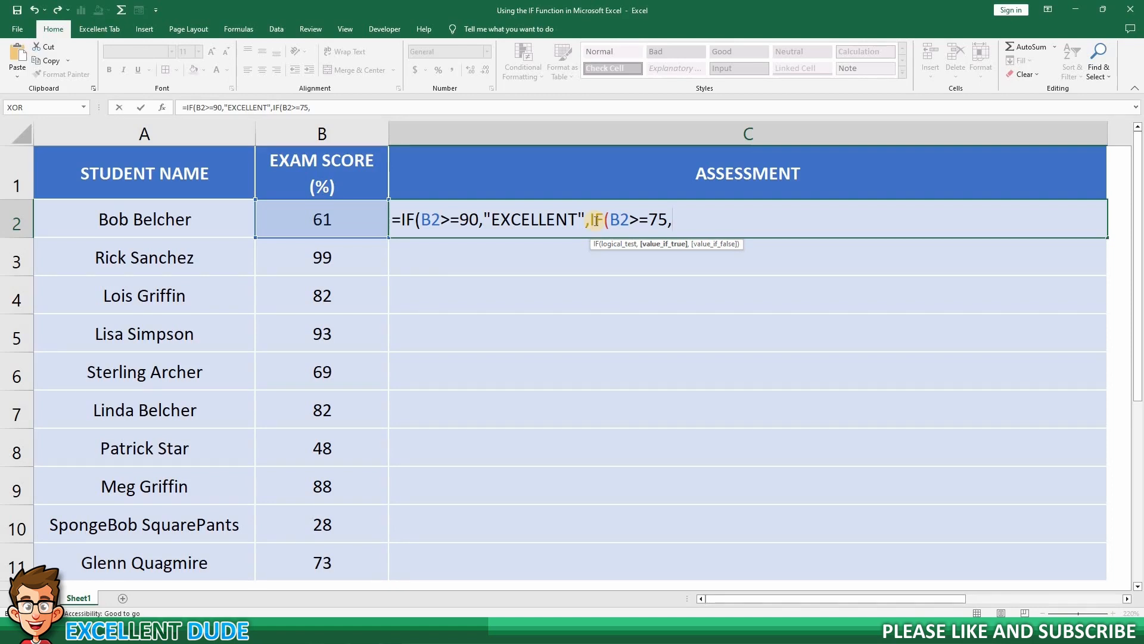
text("GOOD")
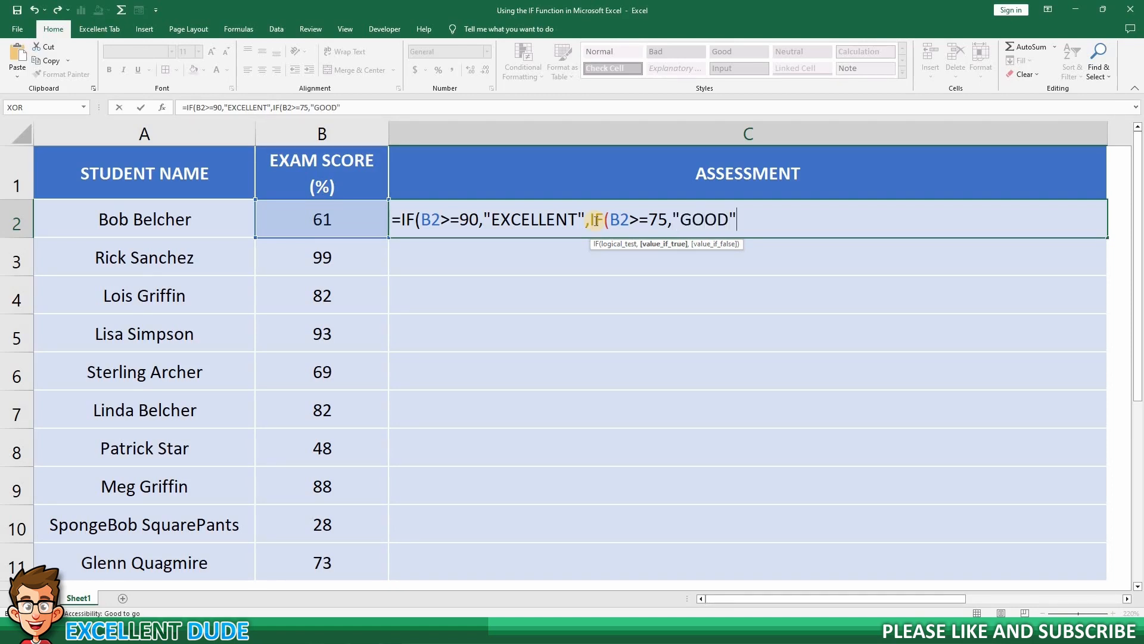
Nest a third IF testing B2>=50 that returns "WORK HARDER" if true and "FAIL" if false, and enter the completed C2 formula
text(,IF)
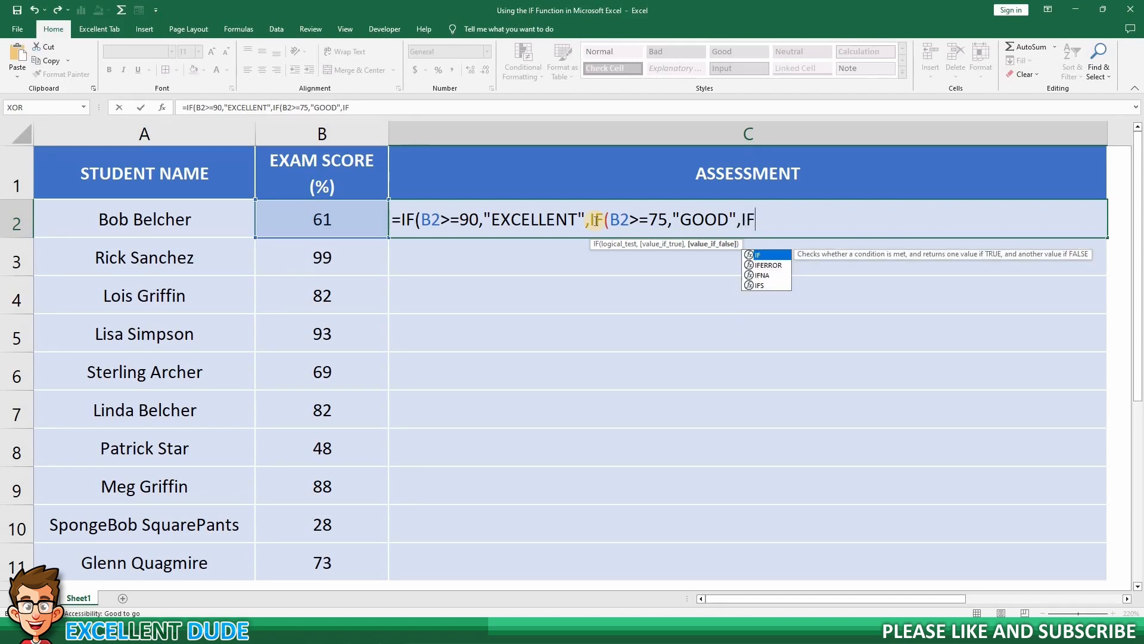
text((B2)
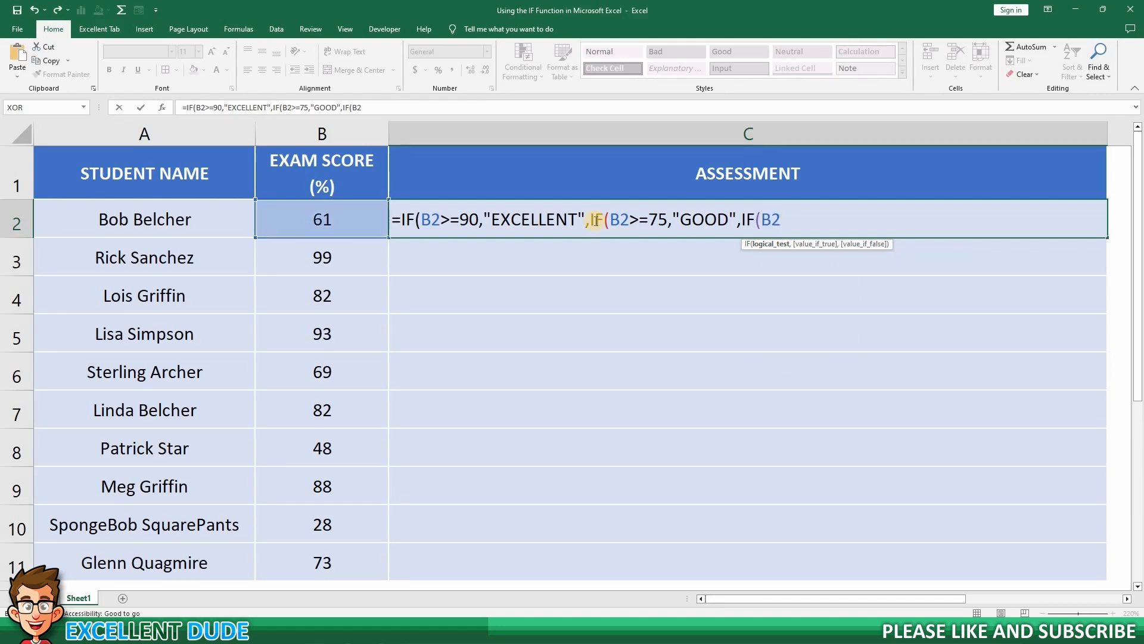
text(>=)
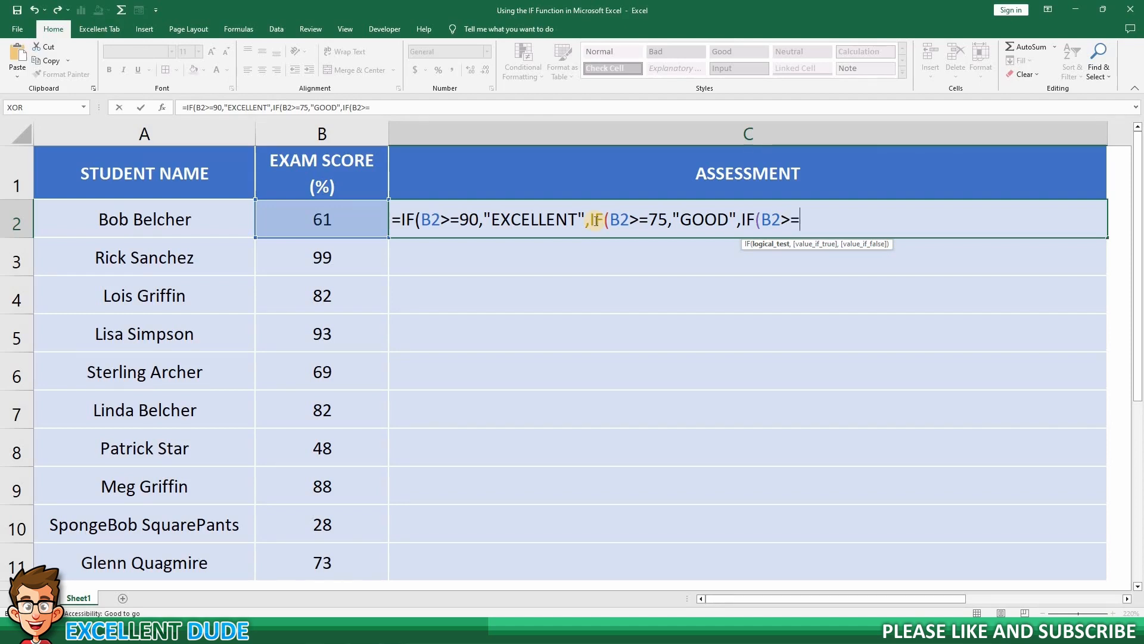
text(50)
text(,")
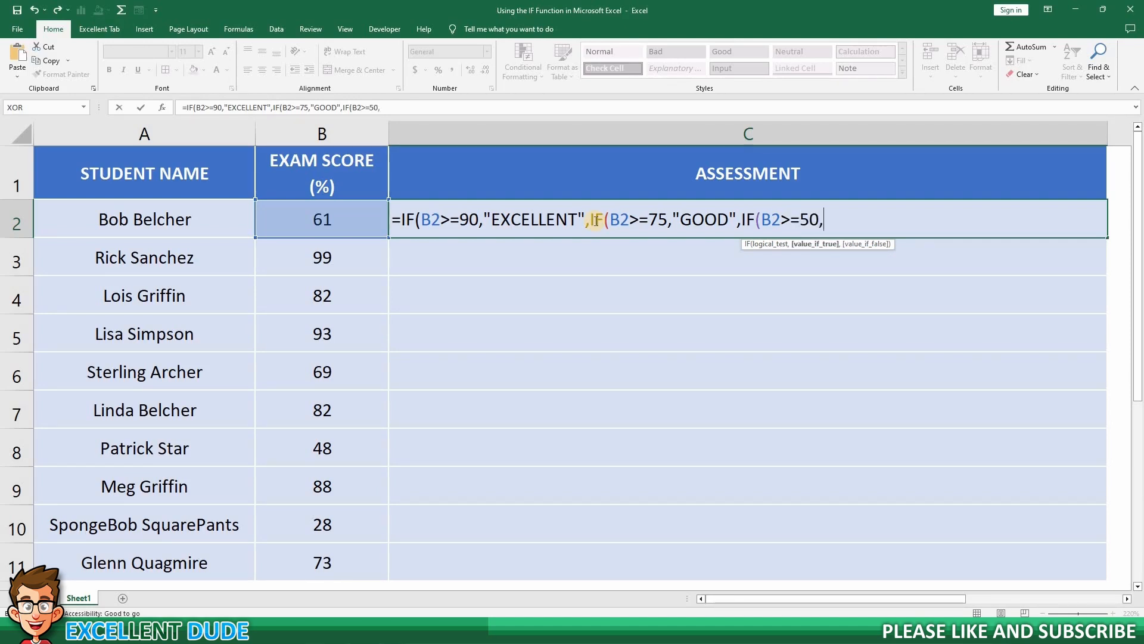
text(WORK HARDER",)
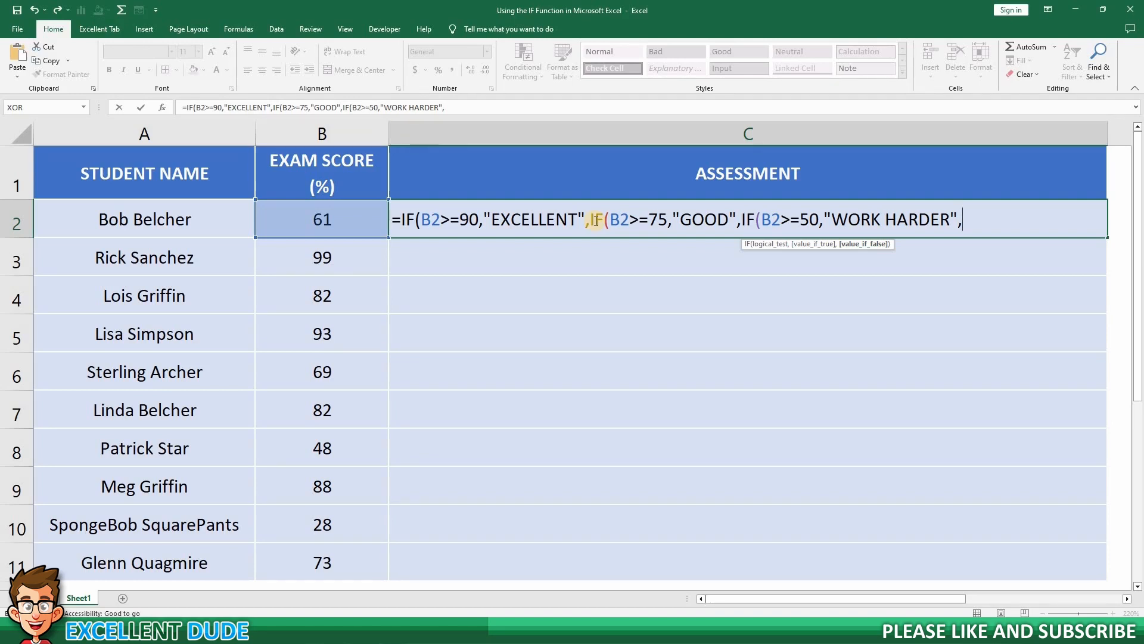
text("FAIL"))
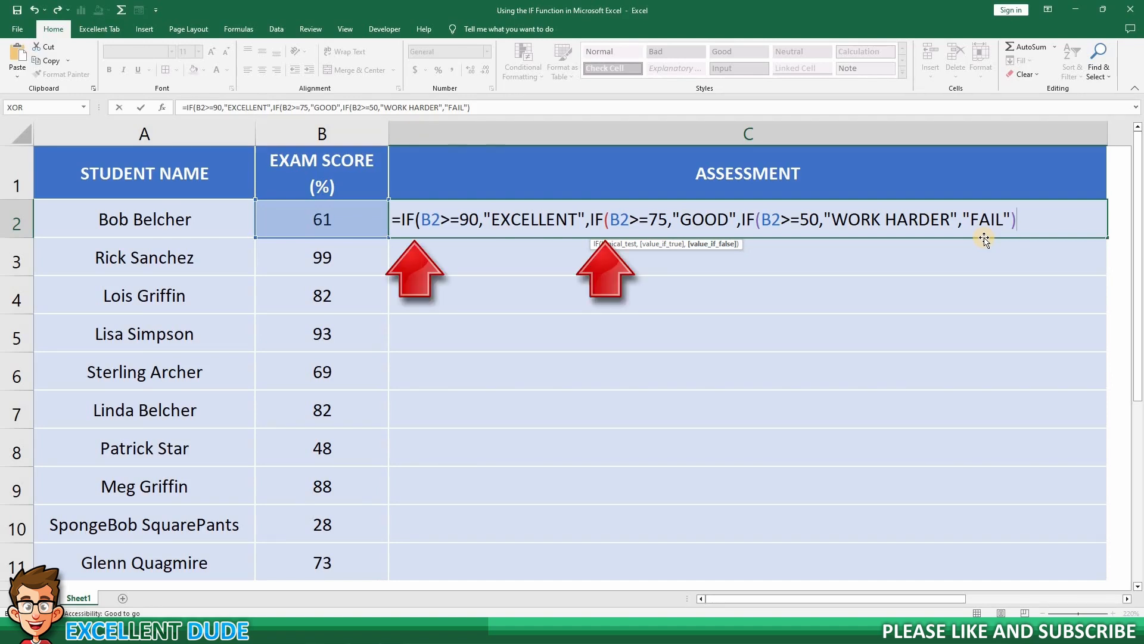
text()))
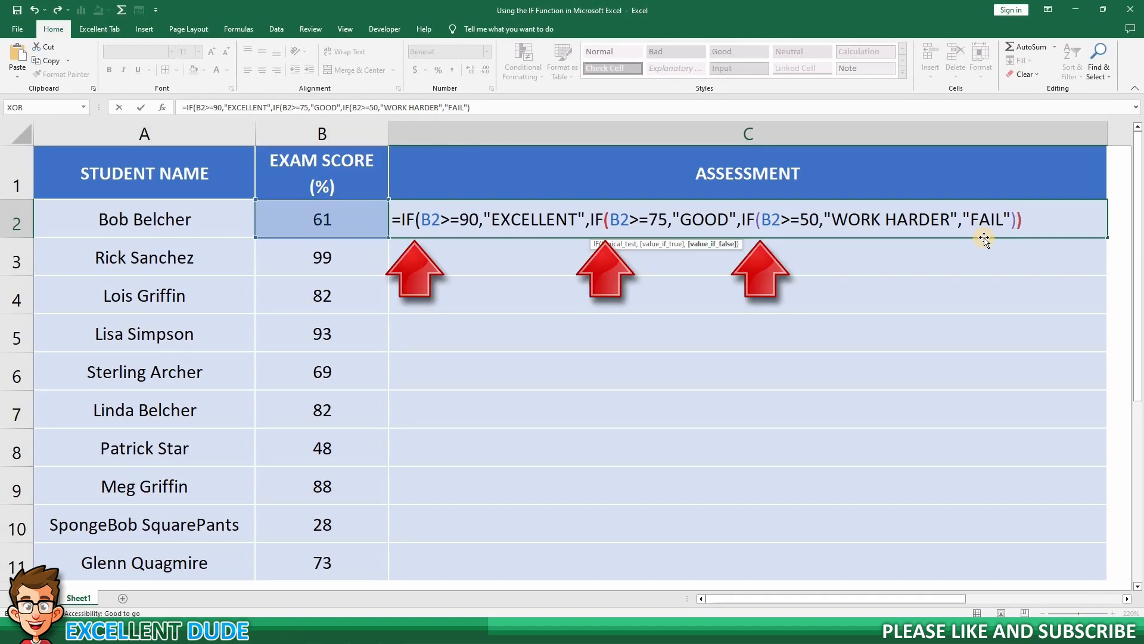
key(Return)
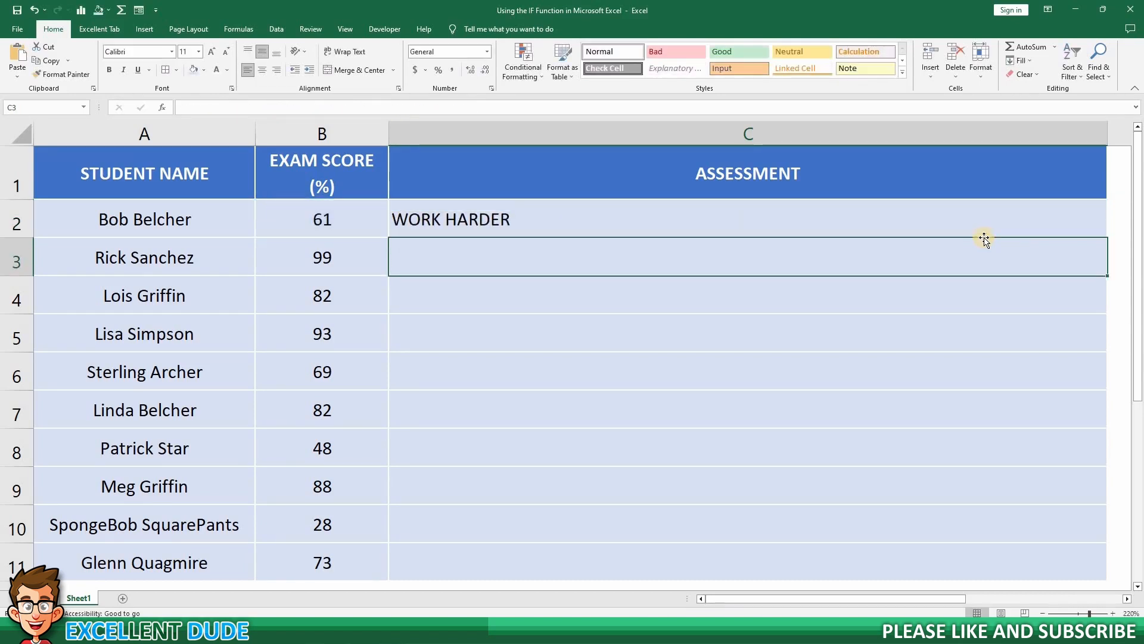
Fill the nested IF formula from C2 down to C11 and deselect the filled range
click(742, 219)
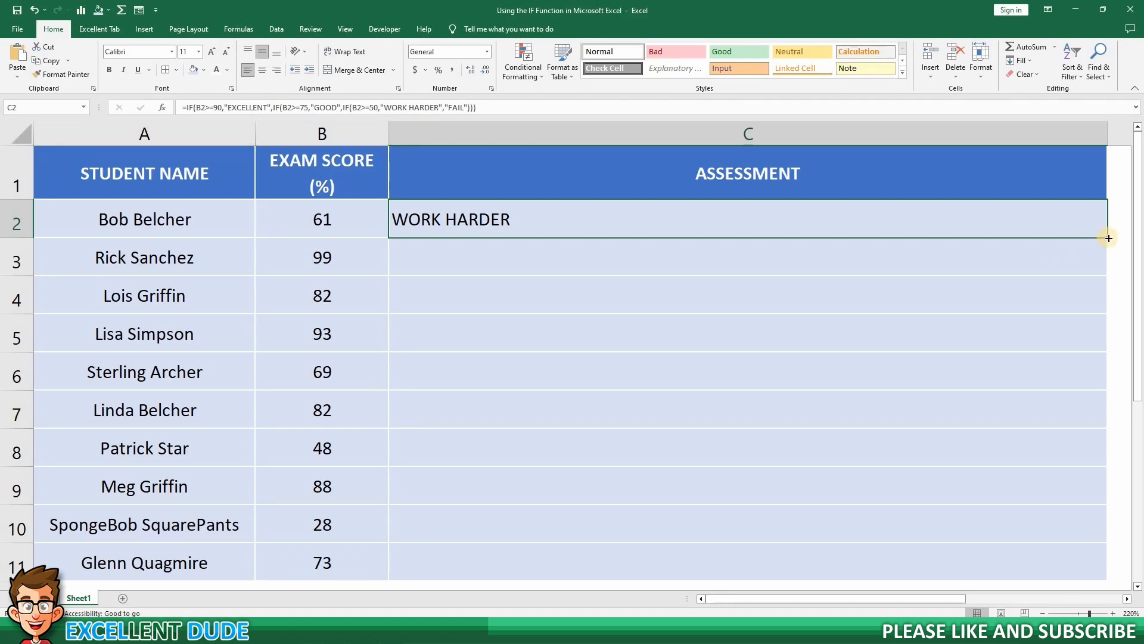
drag(1108, 237, 1100, 584)
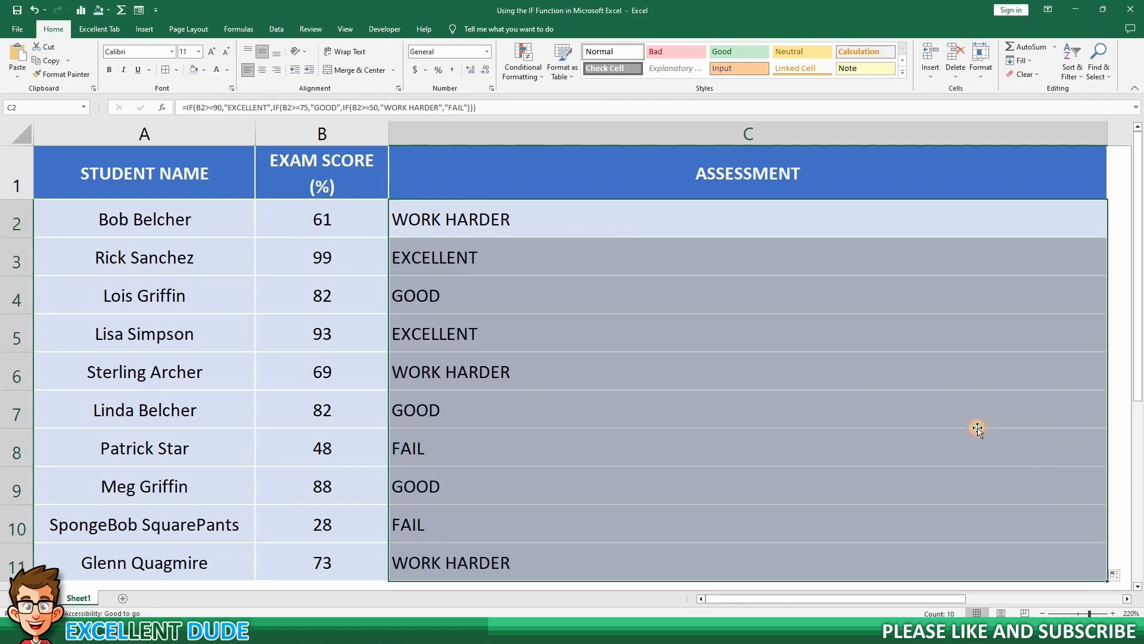
click(978, 427)
click(882, 353)
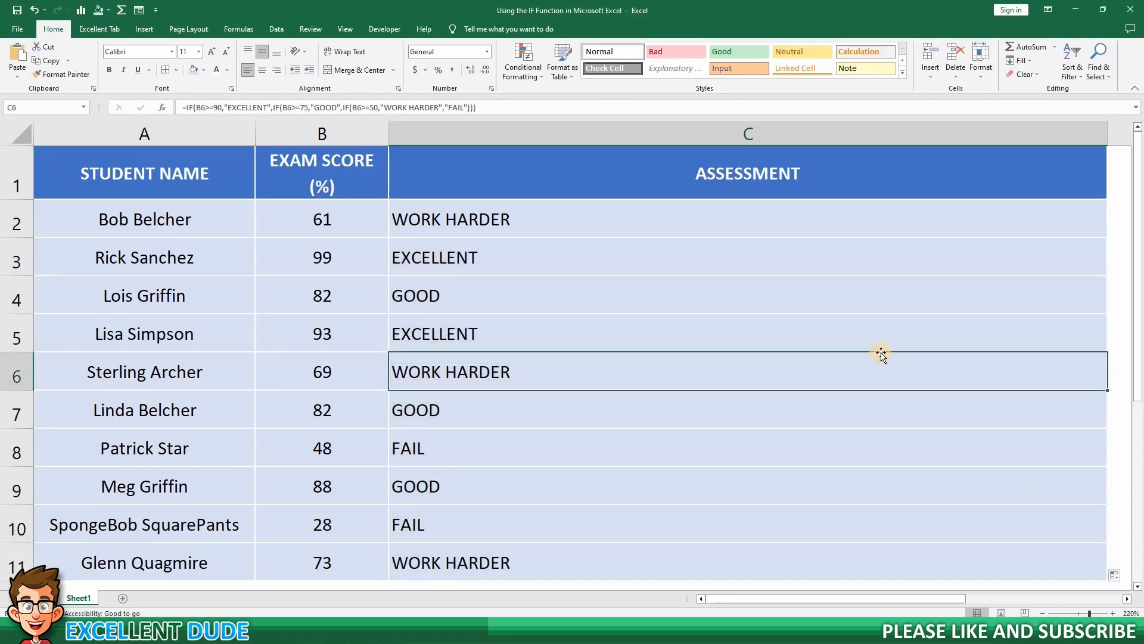